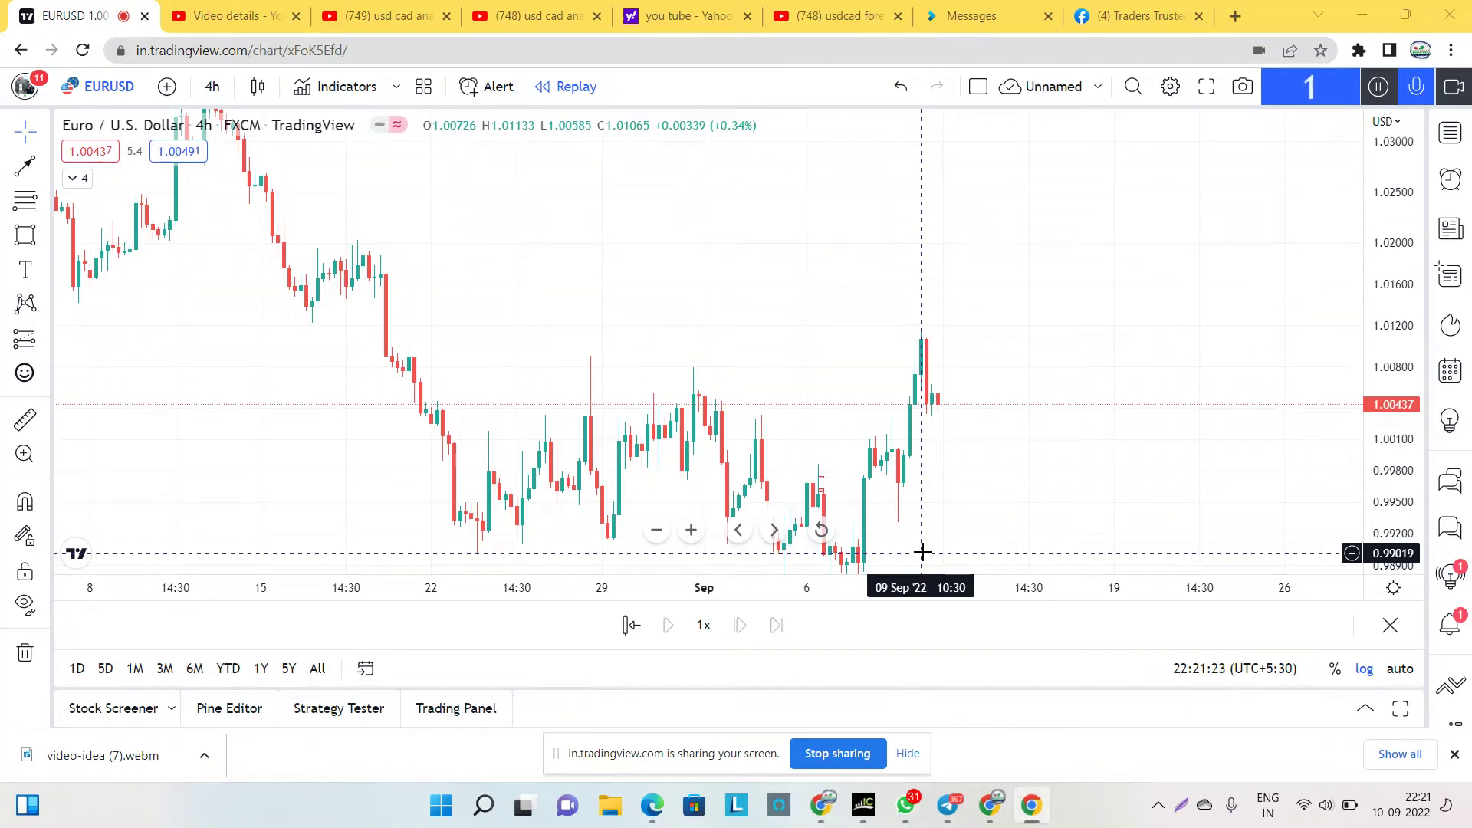
- Pan to the early-September candles and draw an arrow from the 1 Sep high to the 7 Sep low
left_click_drag(1120, 404, 1144, 342)
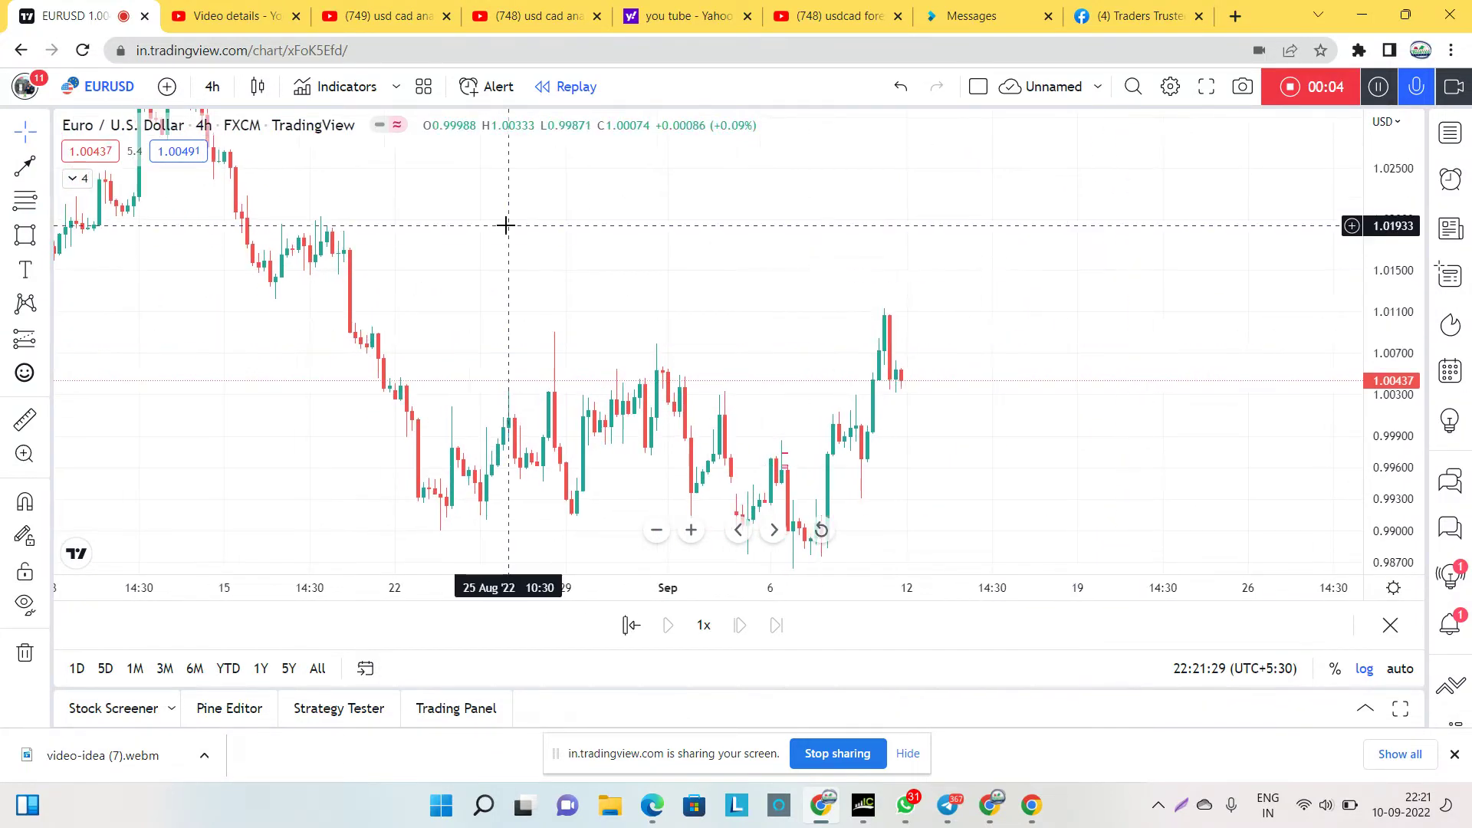
left_click_drag(640, 255, 700, 283)
left_click_drag(582, 292, 657, 204)
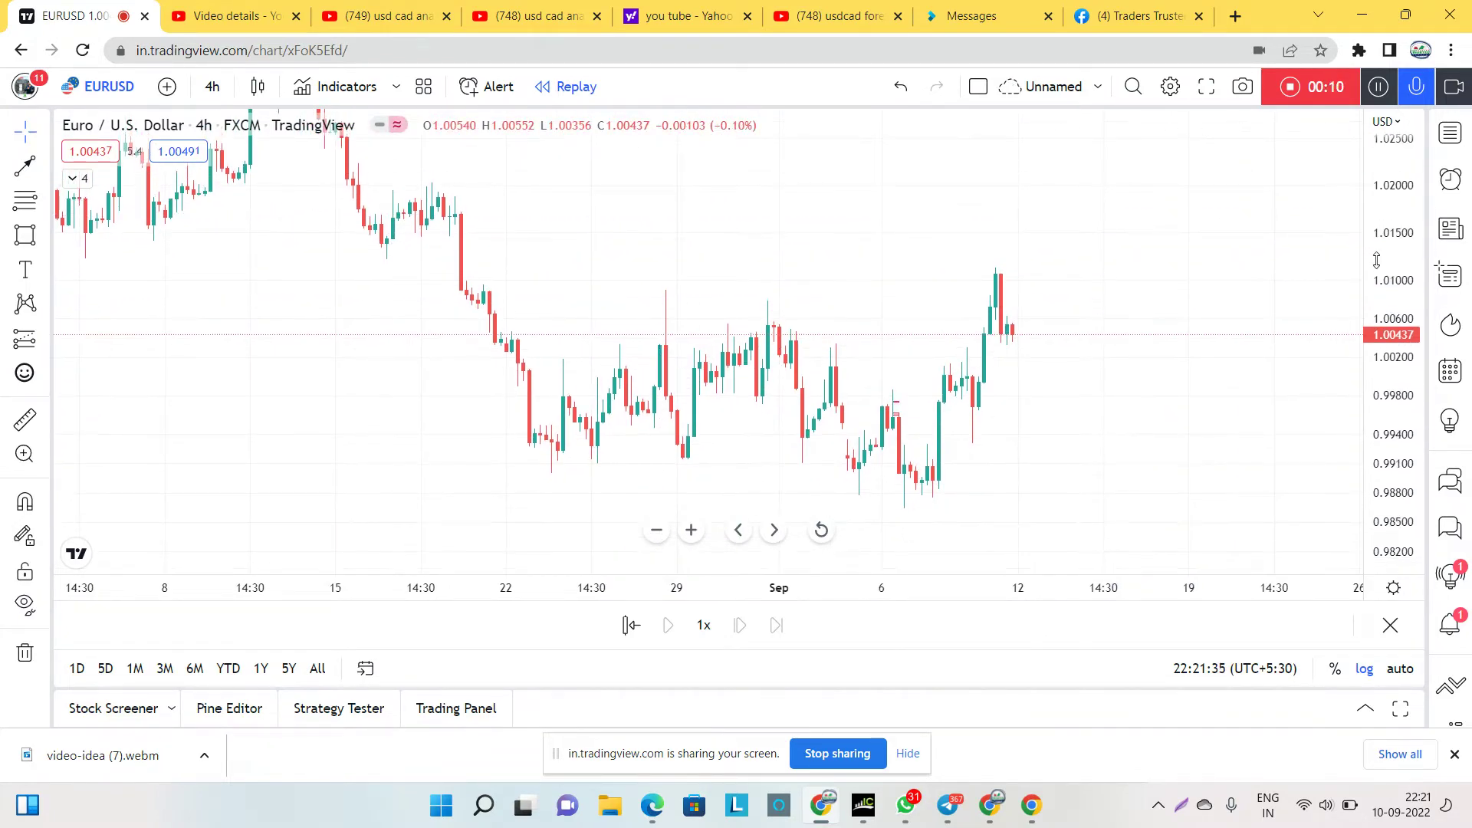
left_click_drag(1089, 343, 1049, 303)
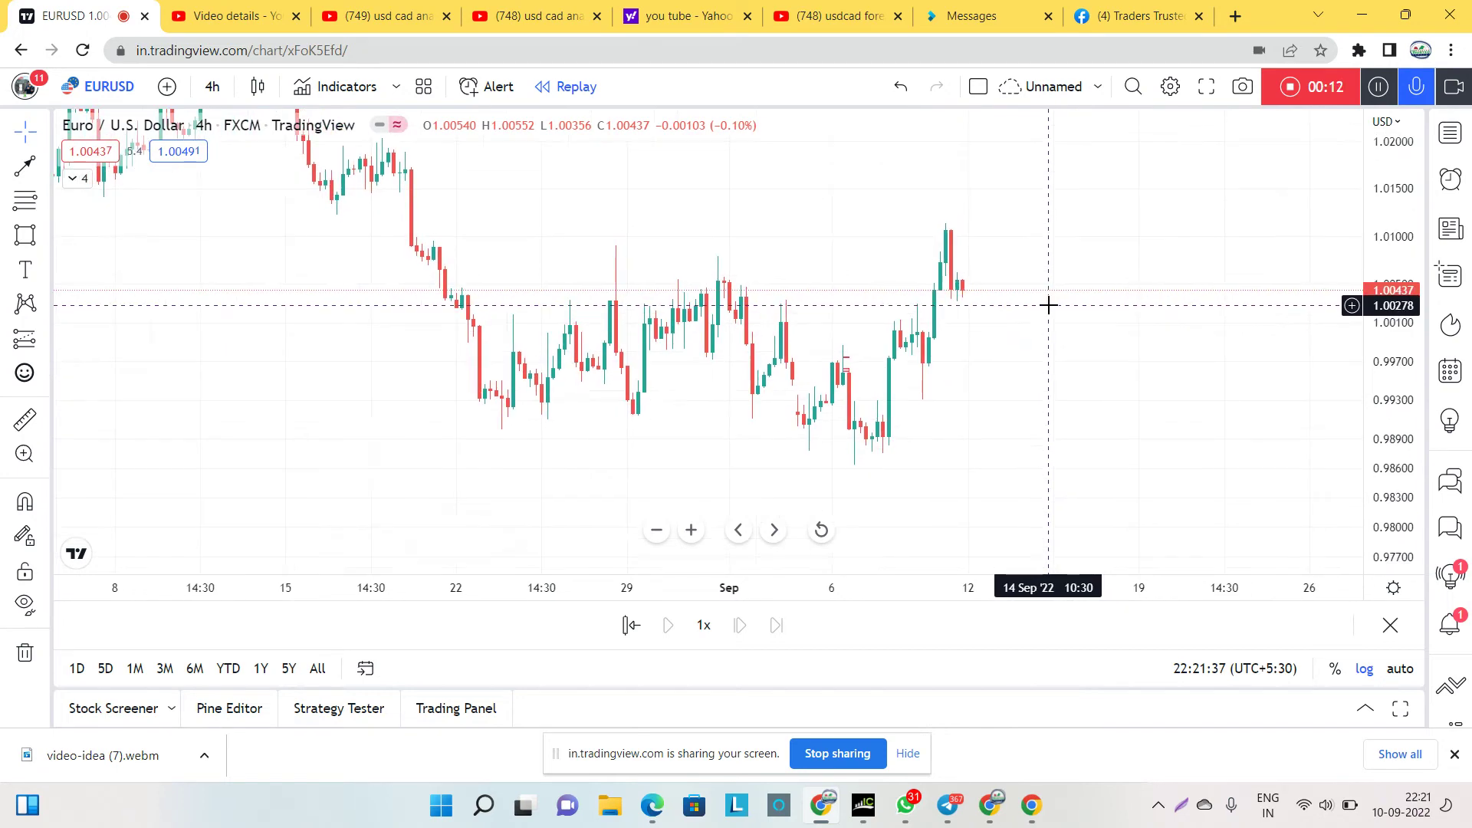
left_click(44, 168)
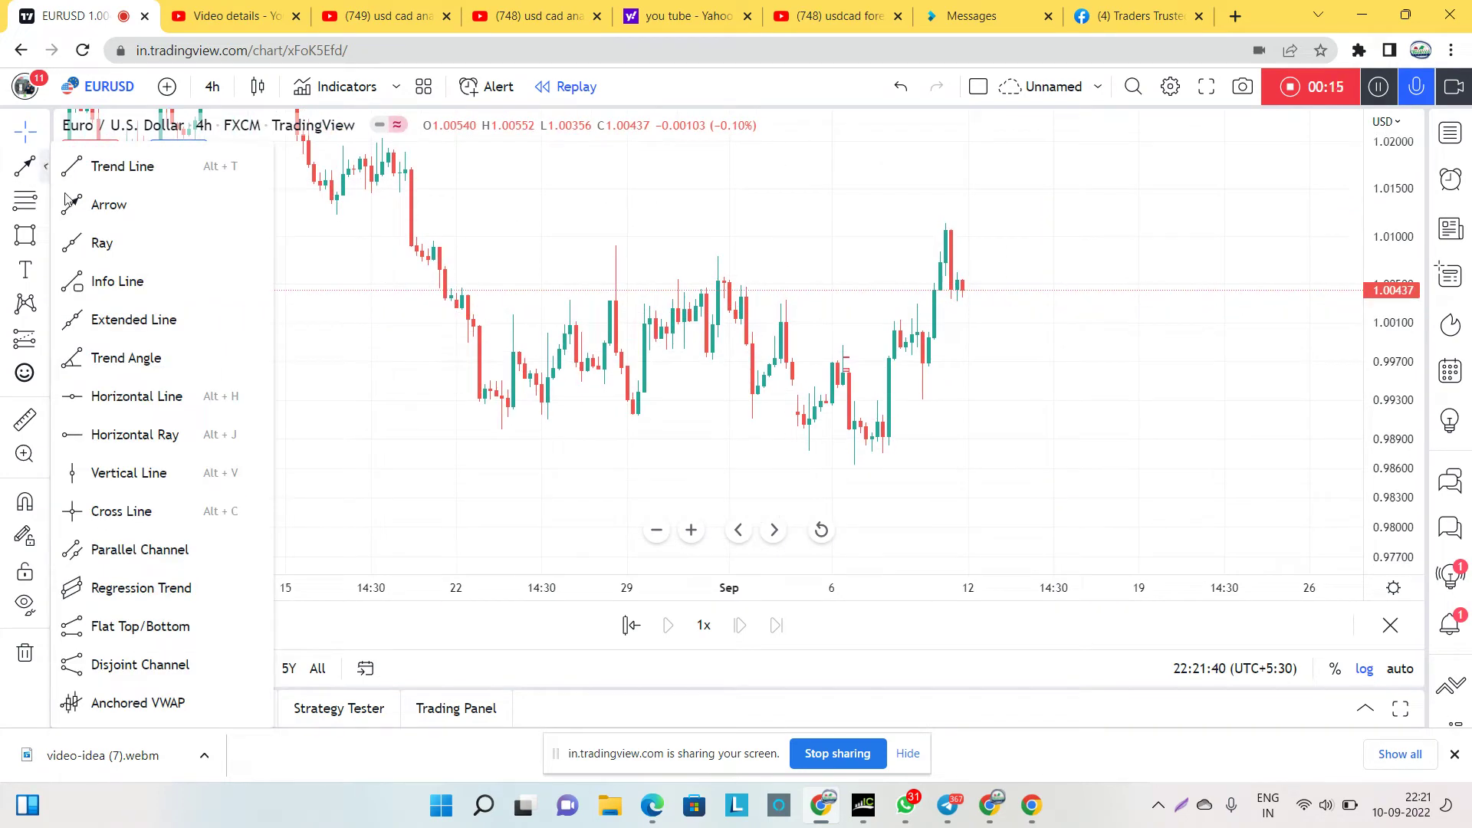
left_click(126, 214)
left_click(746, 315)
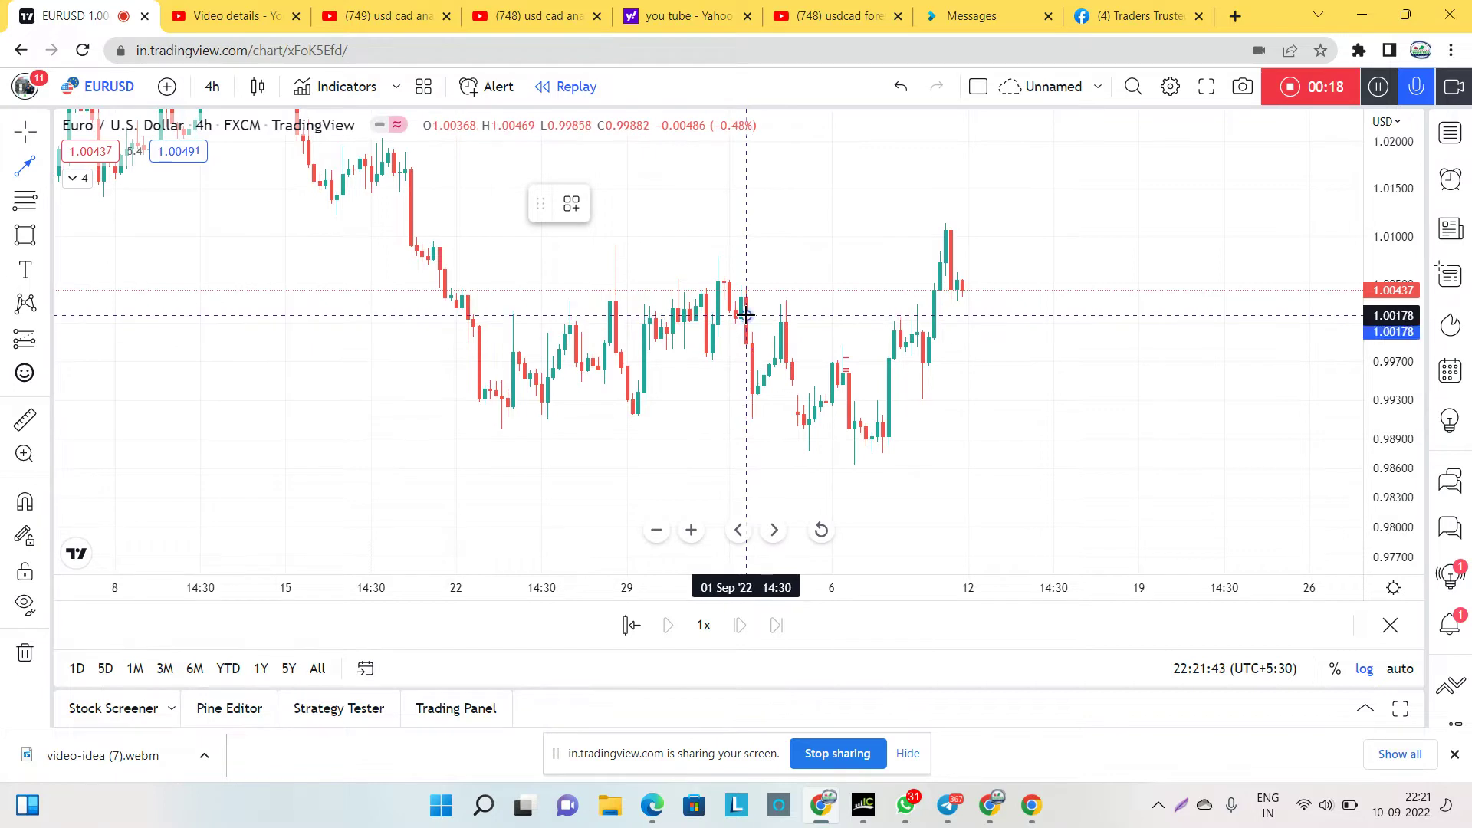
left_click(872, 471)
left_click(969, 449)
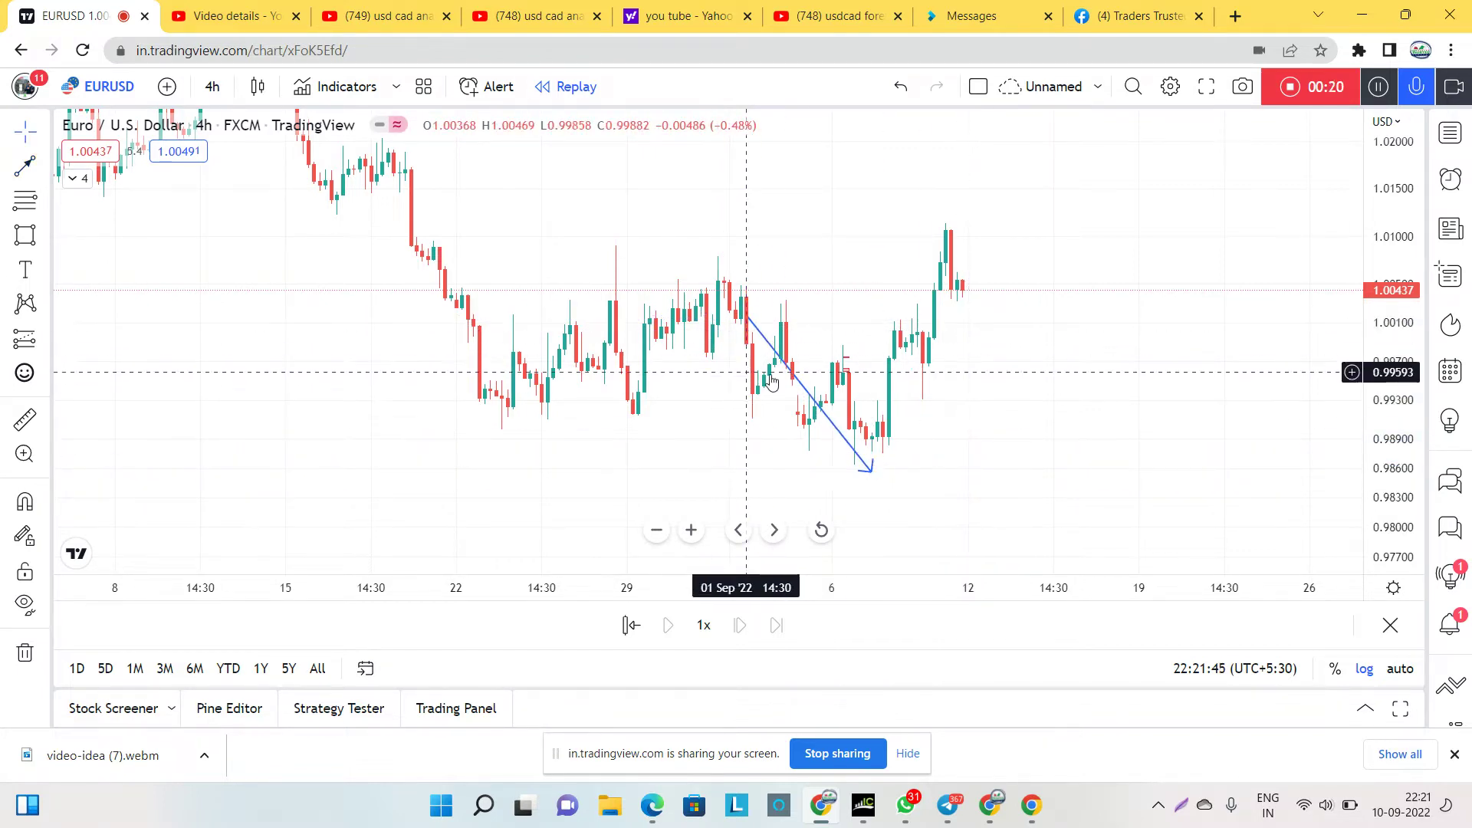
left_click(1182, 807)
left_click_drag(313, 84, 1212, 680)
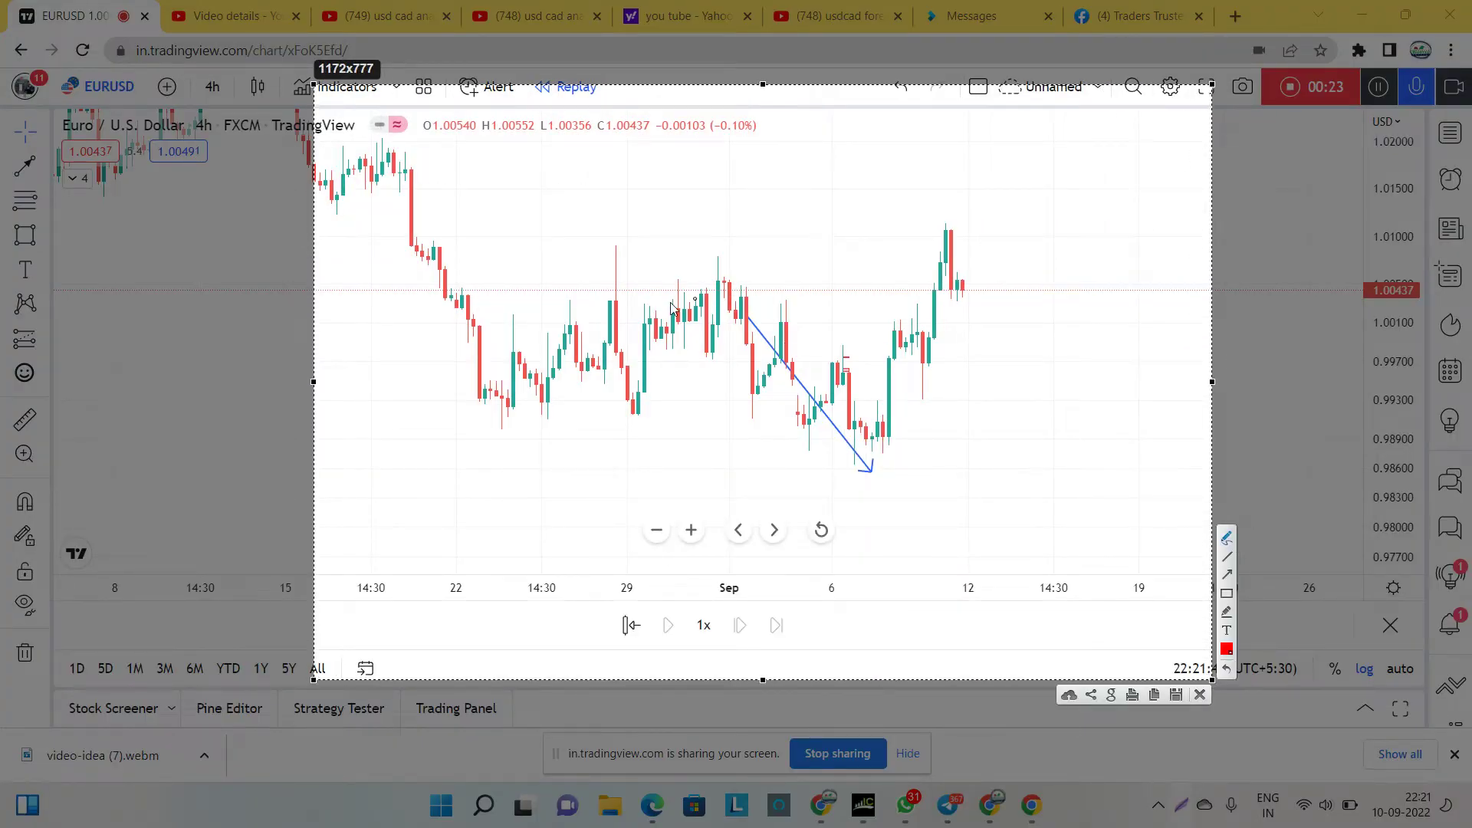
left_click_drag(569, 420, 748, 306)
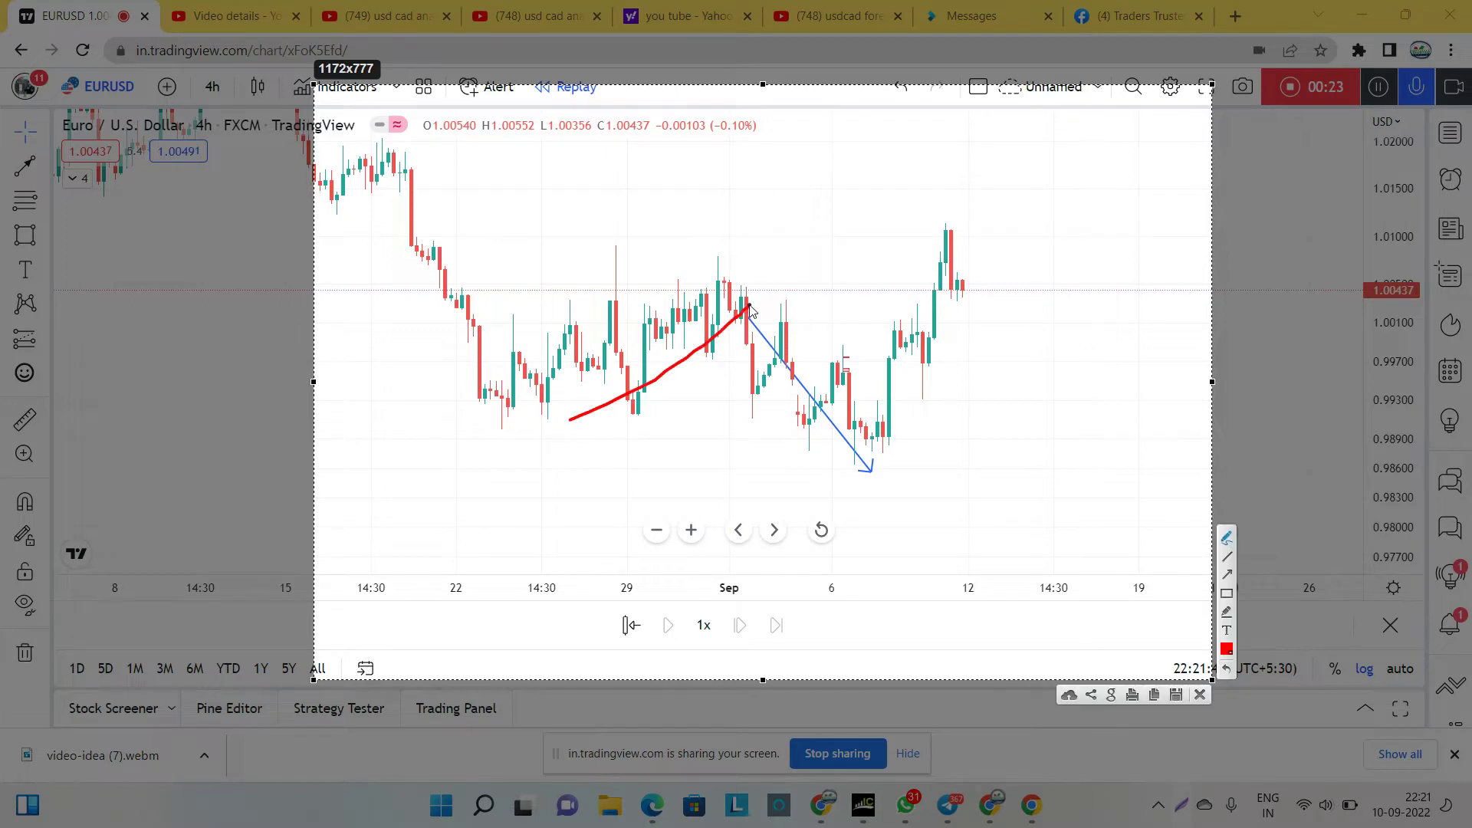
left_click_drag(584, 326, 792, 204)
mouse_move(715, 305)
left_mouse_down()
mouse_move(799, 346)
mouse_move(882, 469)
mouse_move(869, 418)
mouse_move(895, 400)
mouse_move(932, 328)
mouse_move(966, 329)
left_mouse_up()
left_click_drag(854, 454, 922, 442)
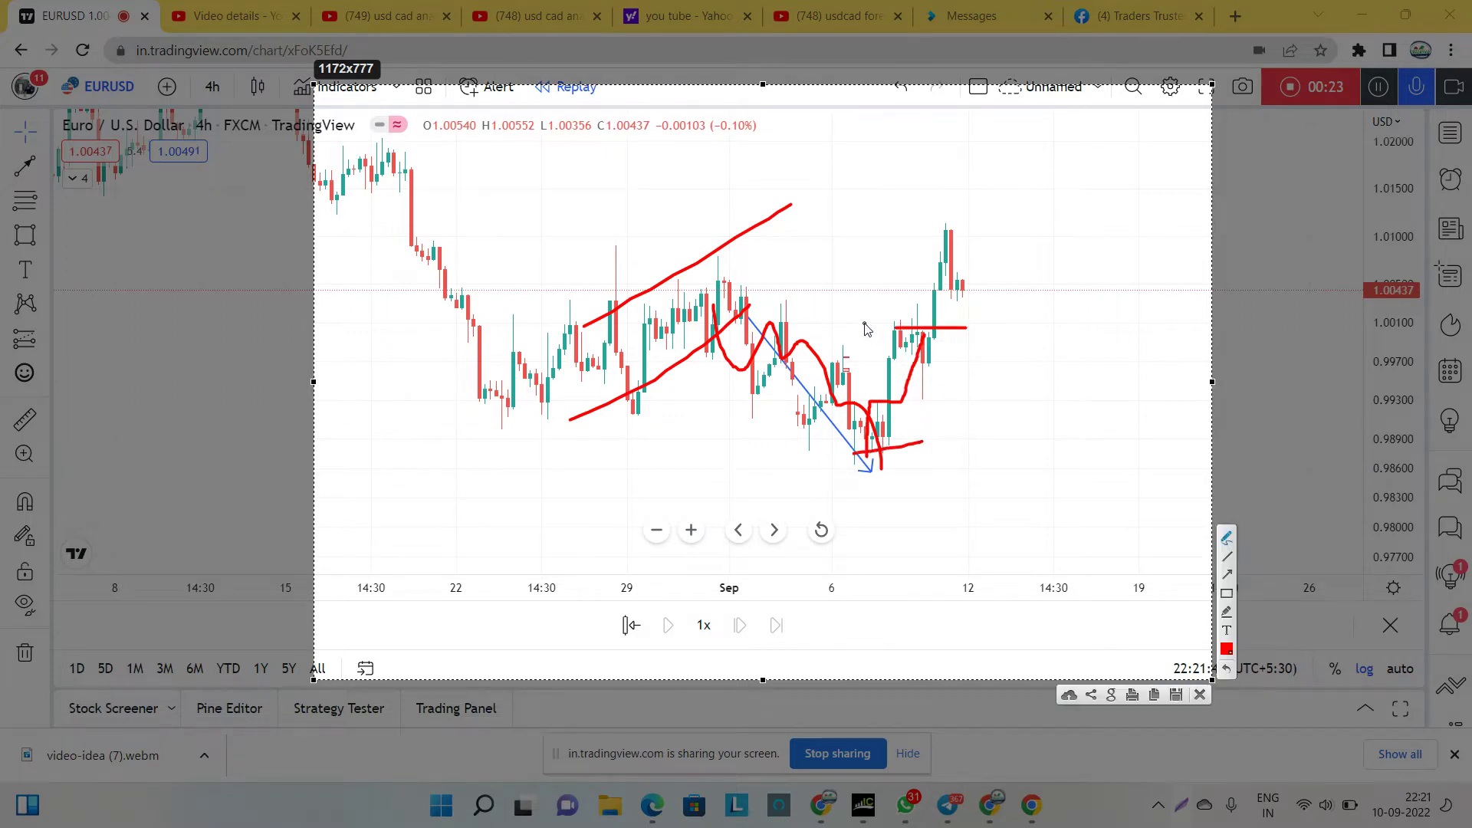
left_click_drag(865, 322, 984, 322)
left_click_drag(710, 253, 874, 242)
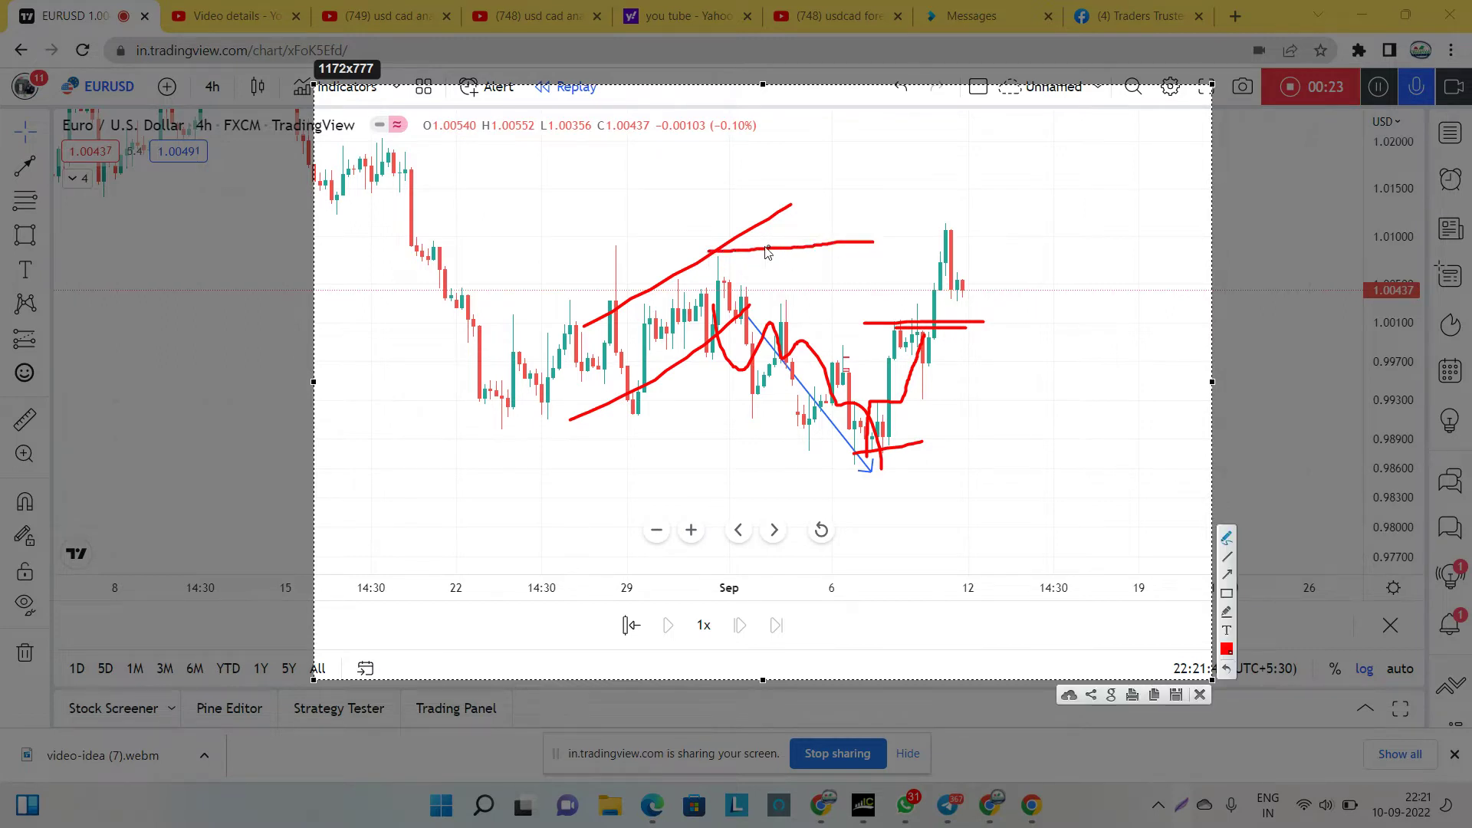
left_click_drag(707, 253, 987, 246)
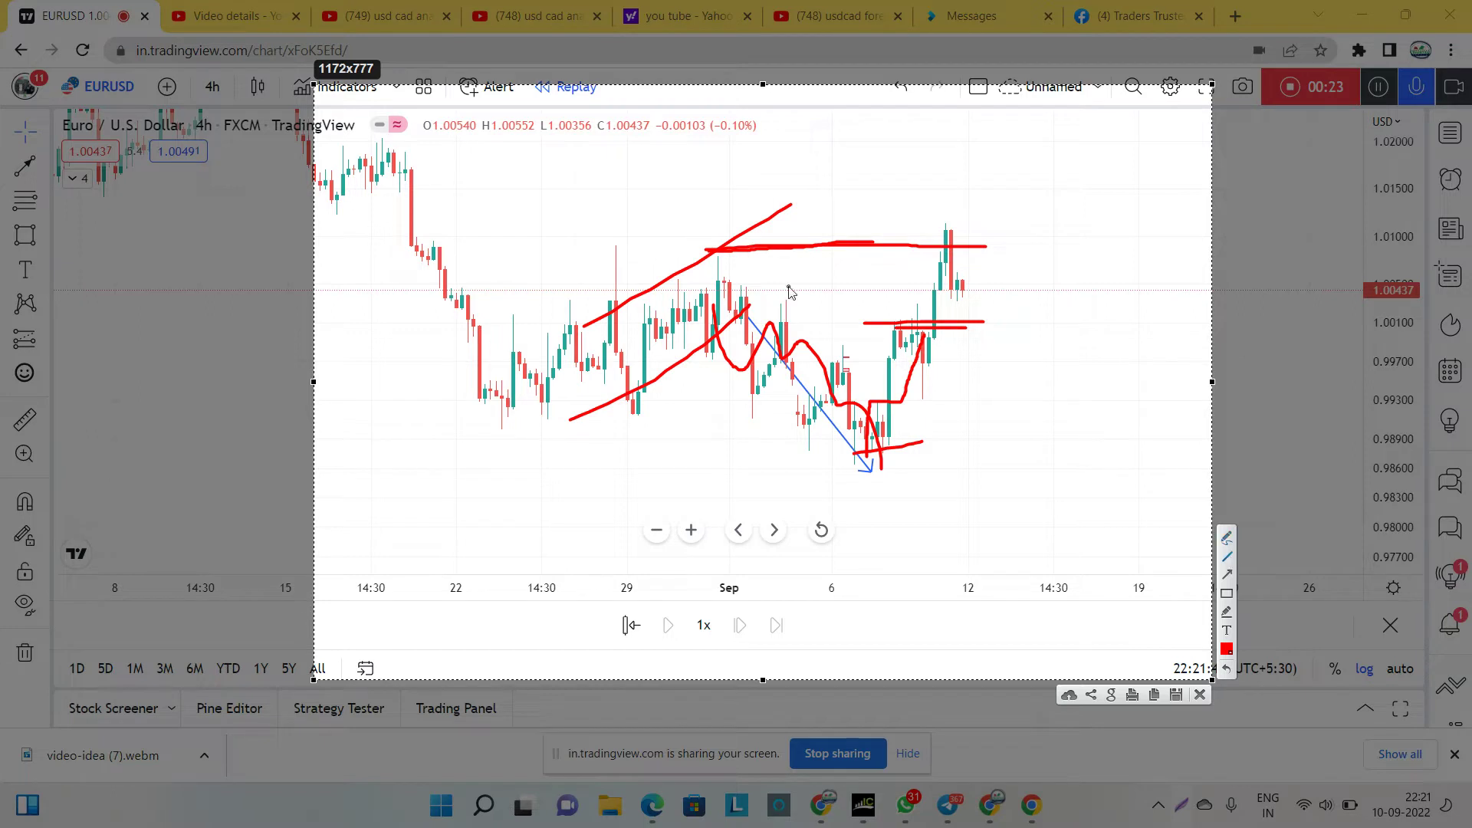
mouse_move(617, 246)
left_mouse_down()
mouse_move(993, 247)
mouse_move(913, 224)
mouse_move(931, 236)
left_mouse_up()
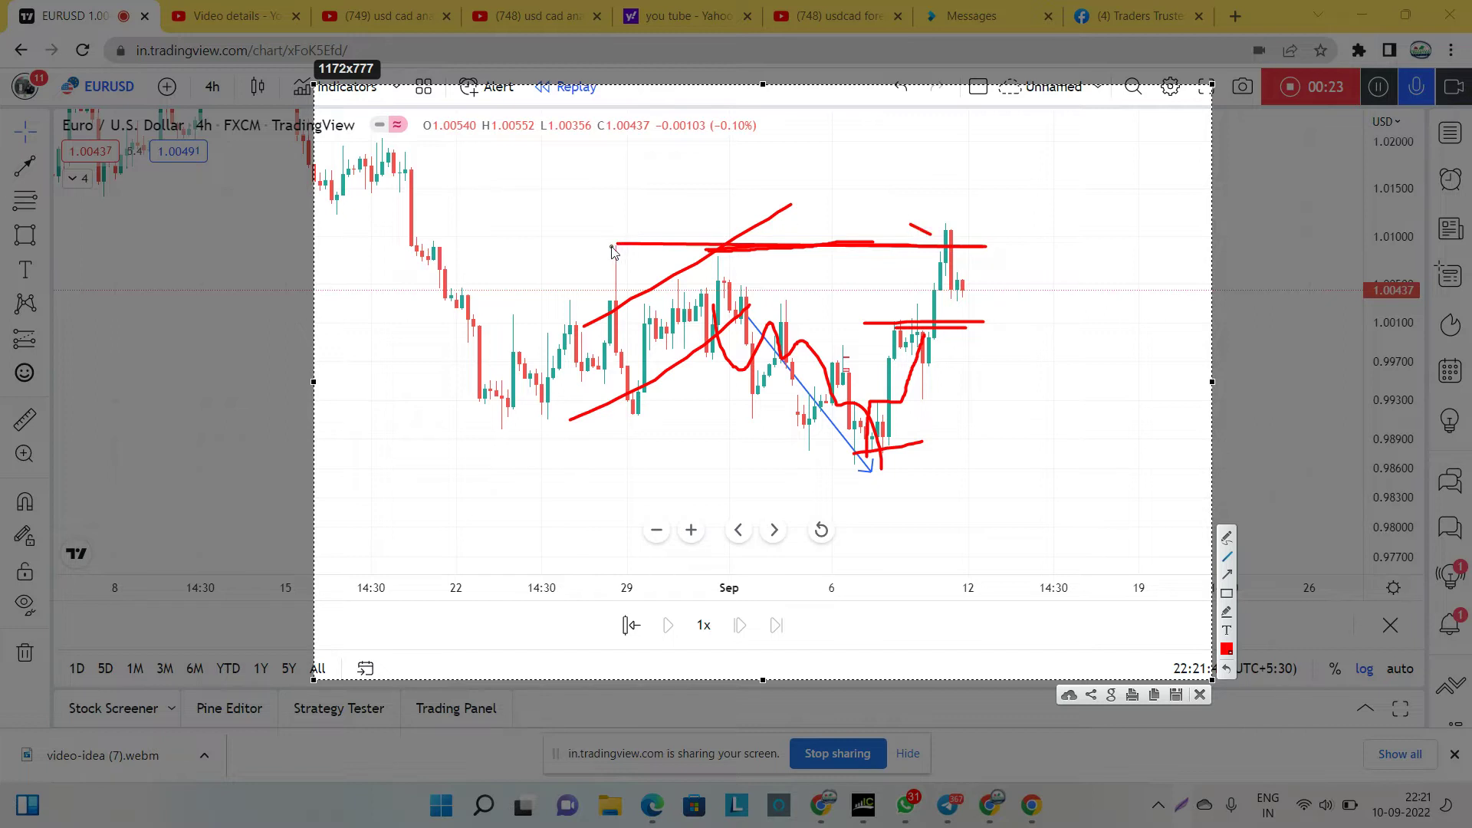
left_click_drag(612, 248, 646, 237)
left_click_drag(946, 291, 968, 291)
mouse_move(954, 224)
left_mouse_down()
mouse_move(936, 259)
mouse_move(964, 219)
mouse_move(925, 218)
left_mouse_up()
left_click_drag(595, 243, 912, 228)
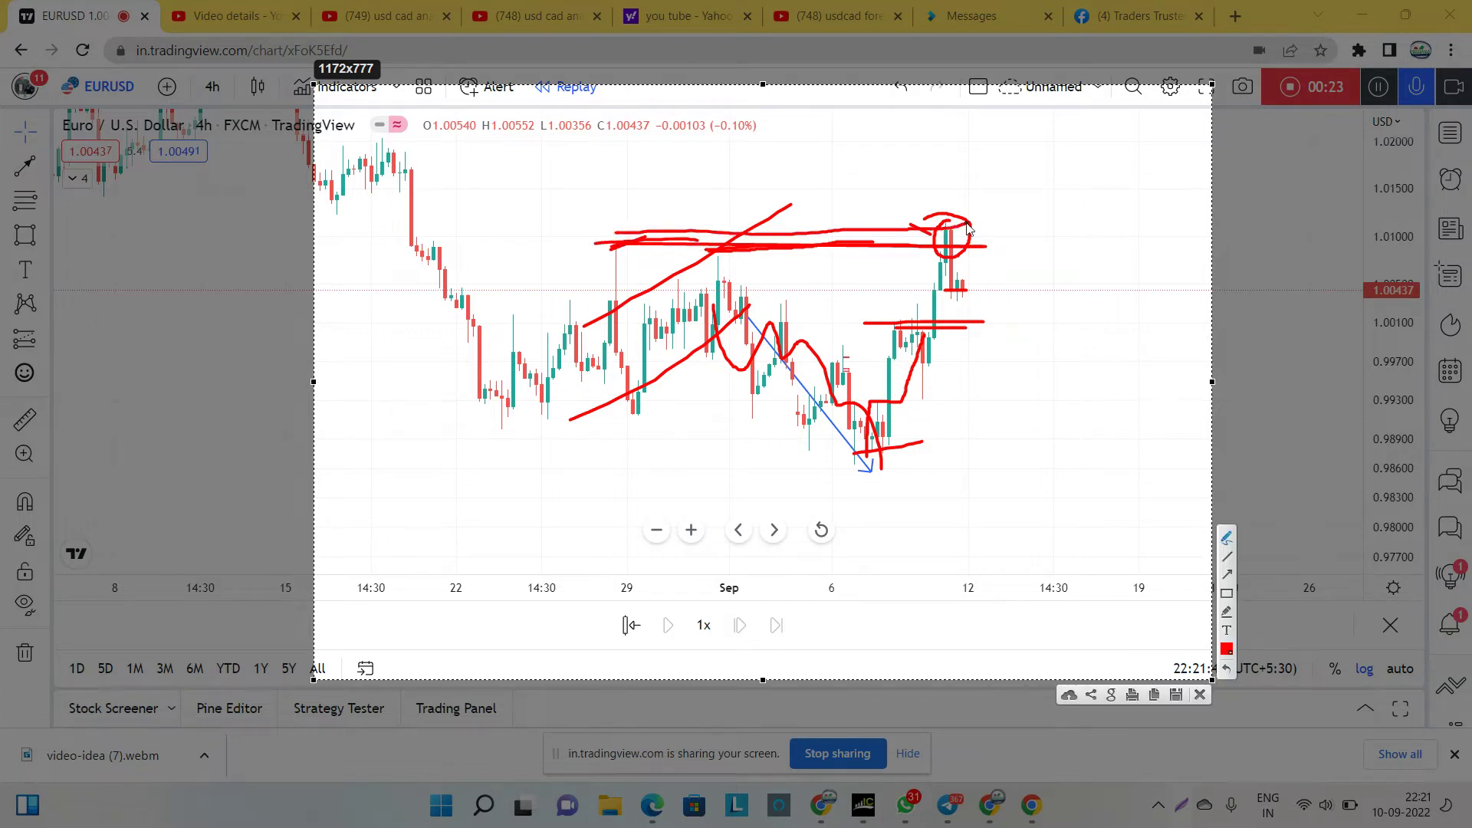
mouse_move(1064, 190)
left_mouse_down()
mouse_move(953, 261)
mouse_move(986, 290)
mouse_move(1029, 291)
left_mouse_up()
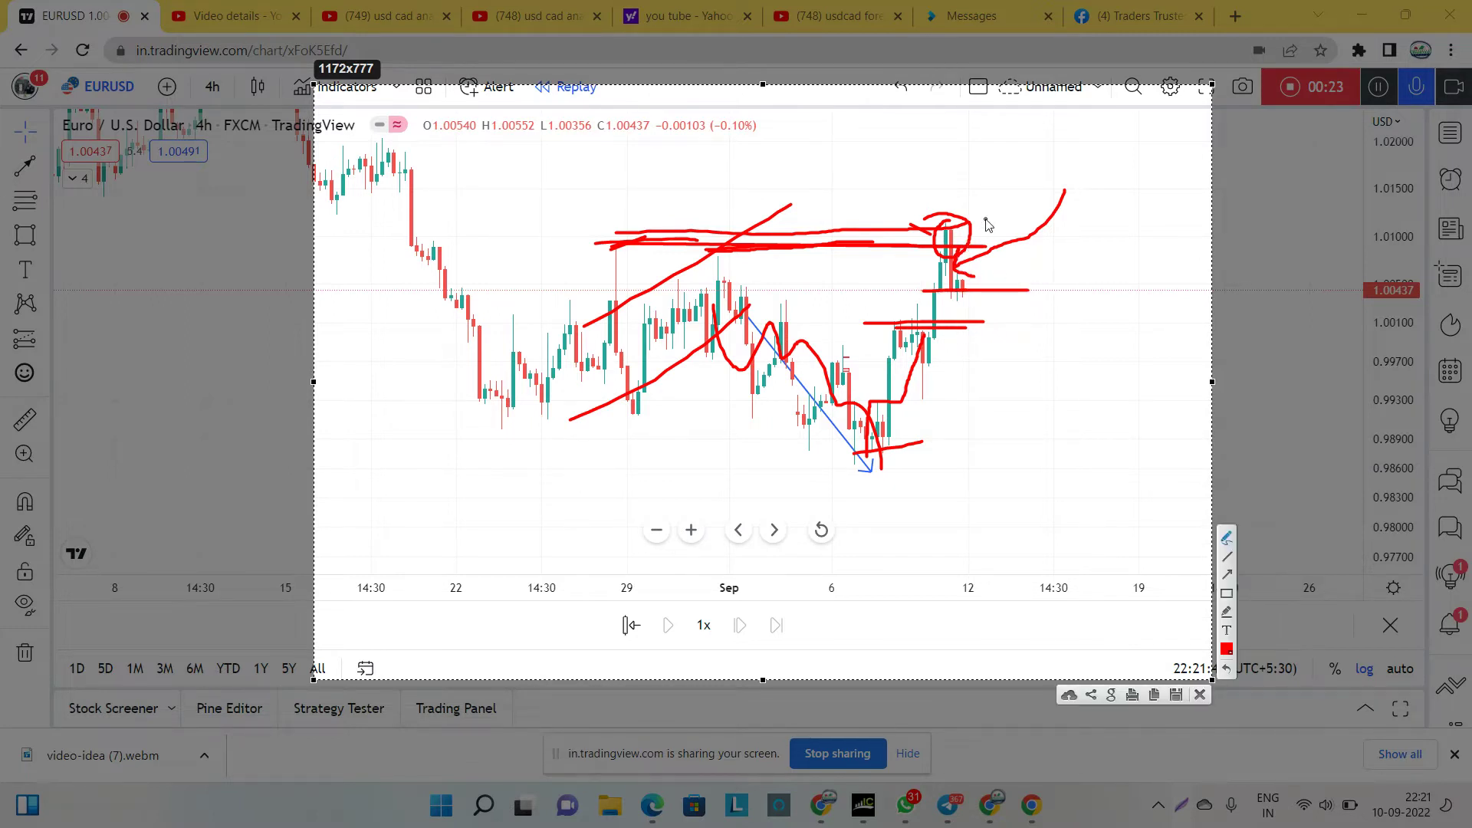
mouse_move(1001, 190)
left_mouse_down()
mouse_move(965, 230)
mouse_move(990, 227)
left_mouse_up()
left_click(851, 255)
left_click_drag(851, 255, 922, 244)
mouse_move(964, 293)
left_mouse_down()
mouse_move(993, 253)
mouse_move(1051, 422)
mouse_move(1067, 412)
left_mouse_up()
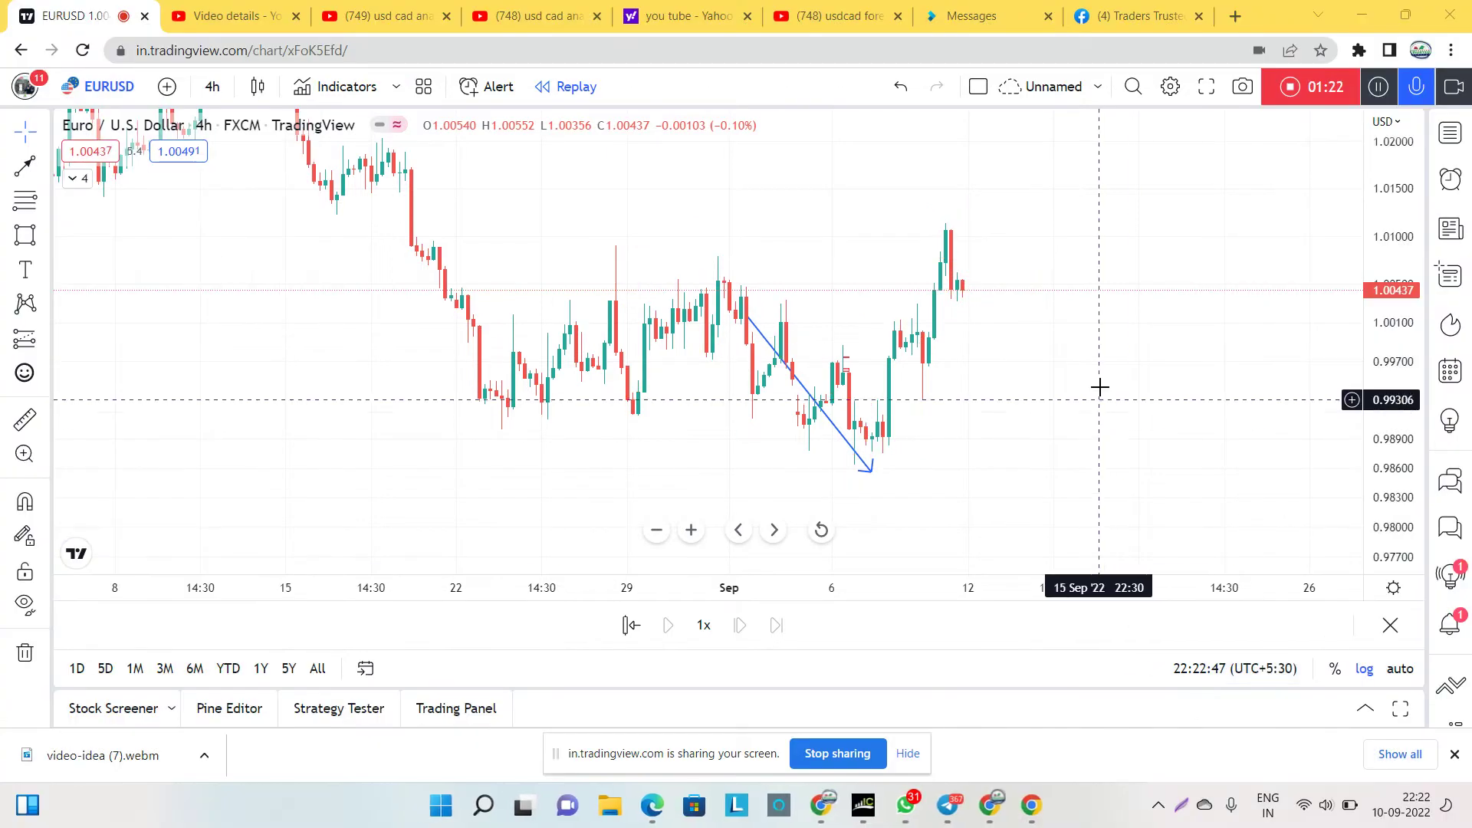
mouse_move(1097, 384)
left_mouse_down()
mouse_move(1054, 440)
mouse_move(1057, 417)
mouse_move(1193, 411)
left_mouse_up()
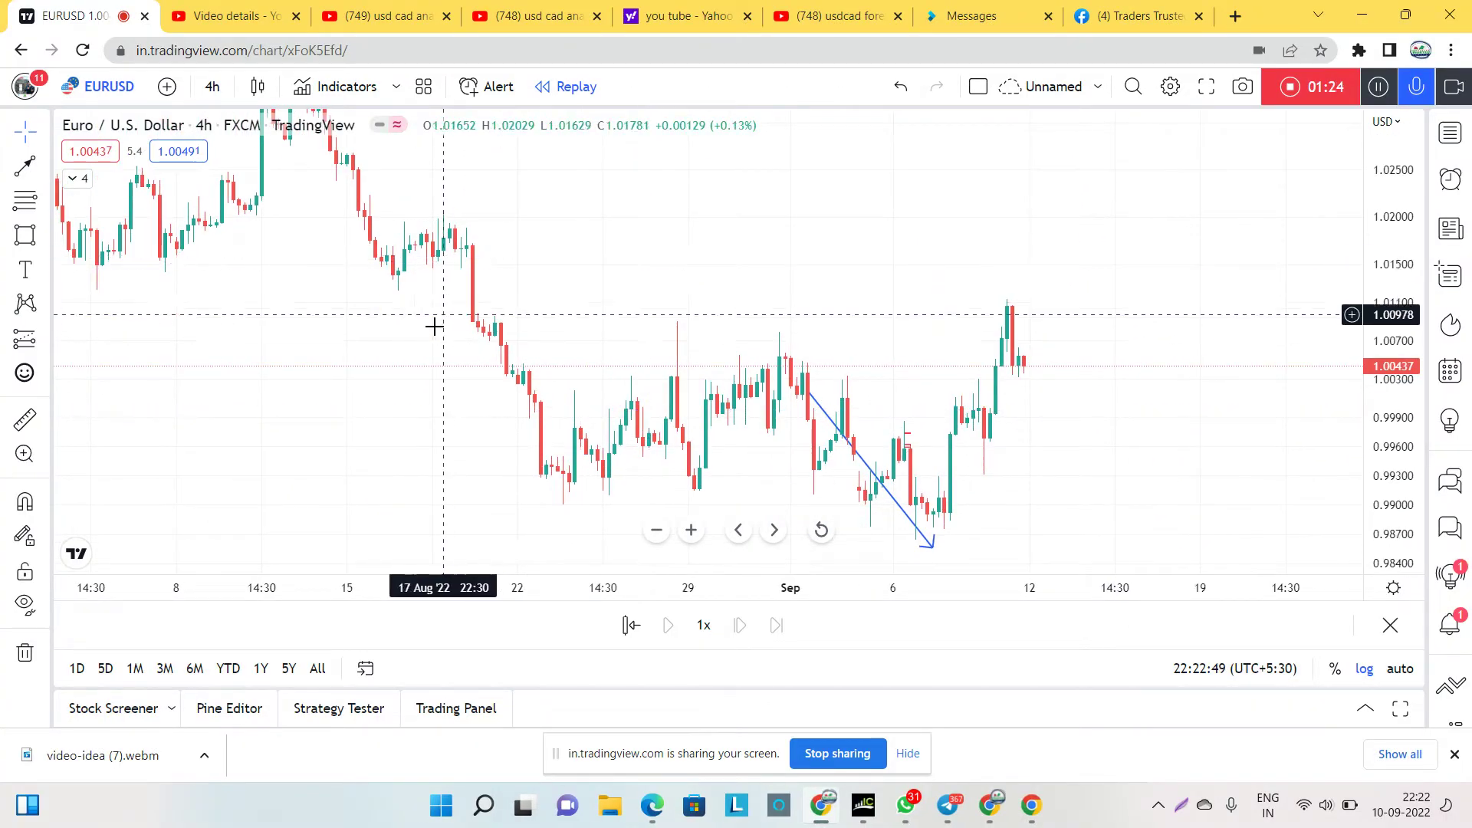
- Draw a rectangle over the 1.0087–1.0101 zone from 17 Aug to about 19 Sep
left_click_drag(664, 266, 757, 269)
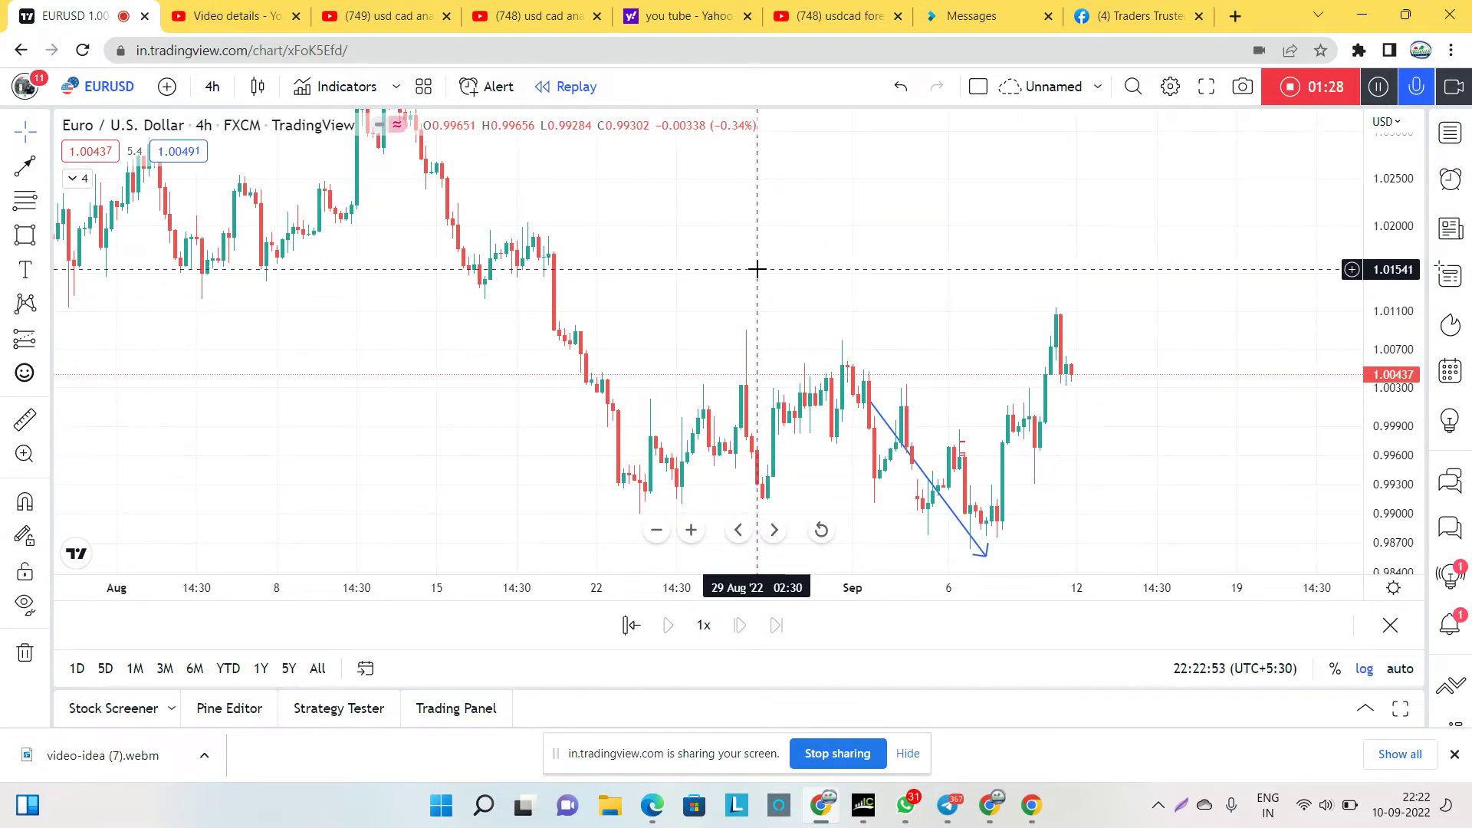
left_click(29, 237)
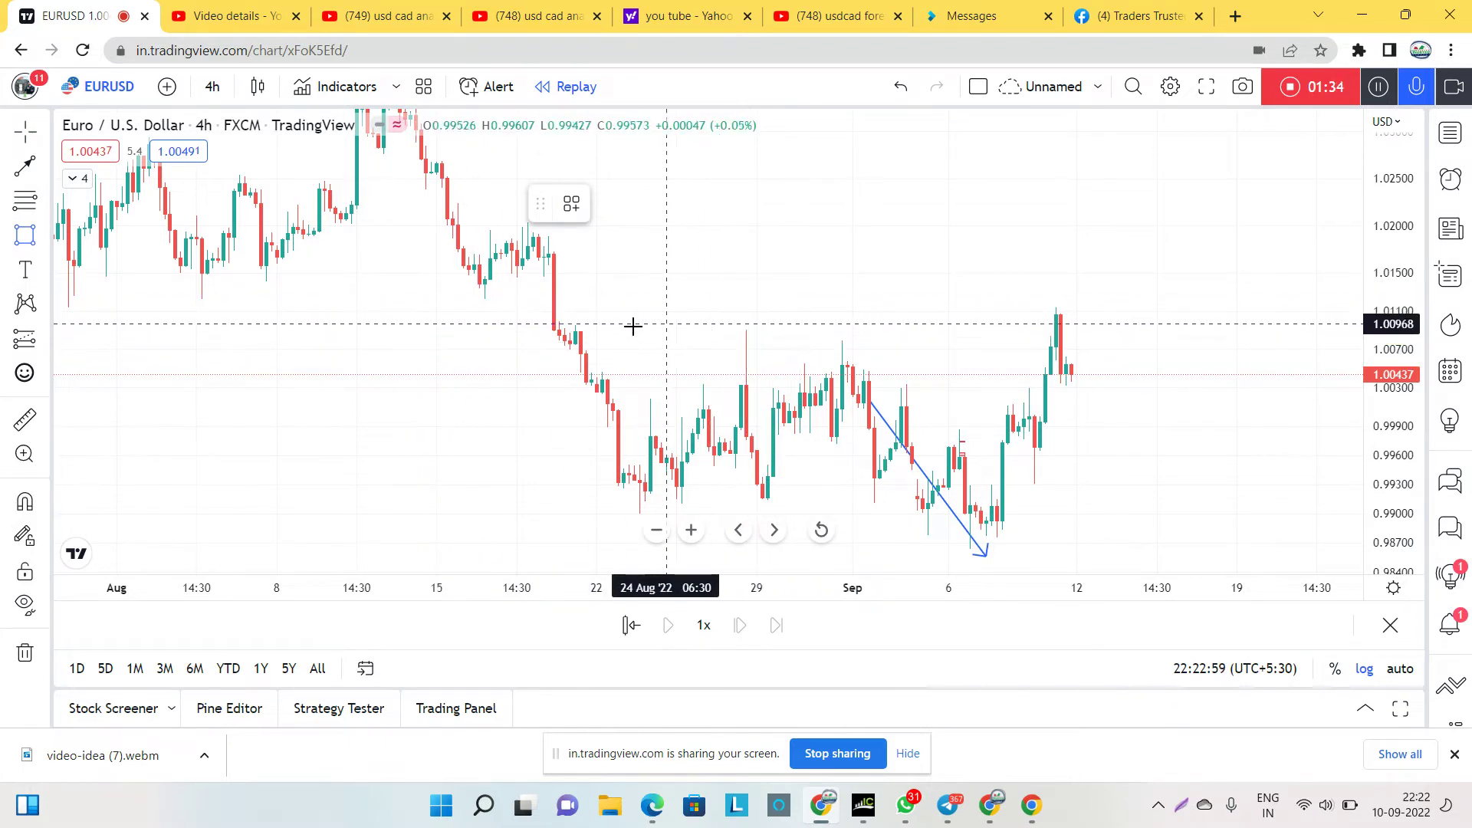
left_click(523, 317)
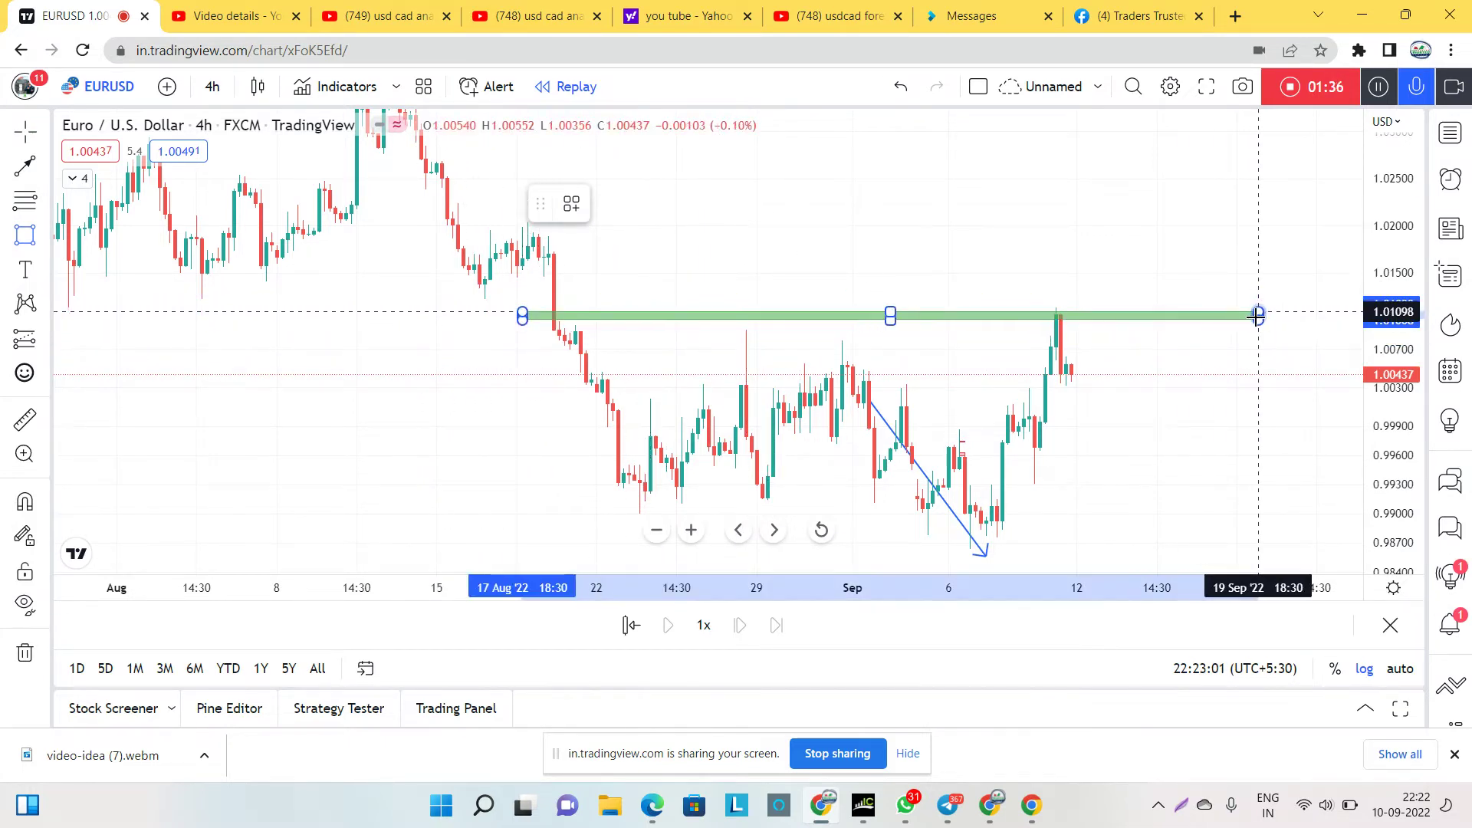
left_click(1252, 333)
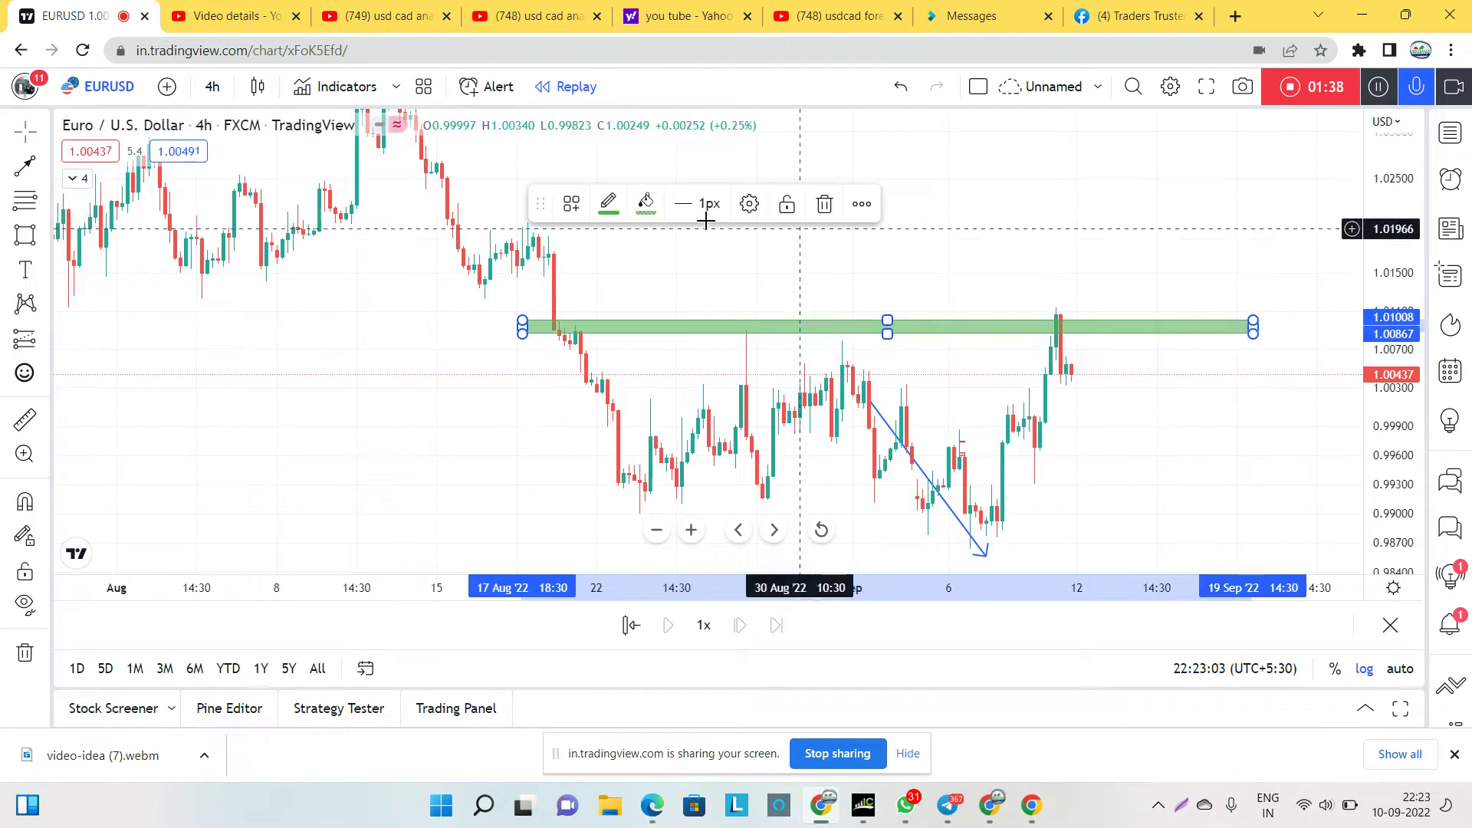
- Apply the SZ template to the rectangle so it becomes the pink resistance zone
left_click(749, 203)
left_click(653, 558)
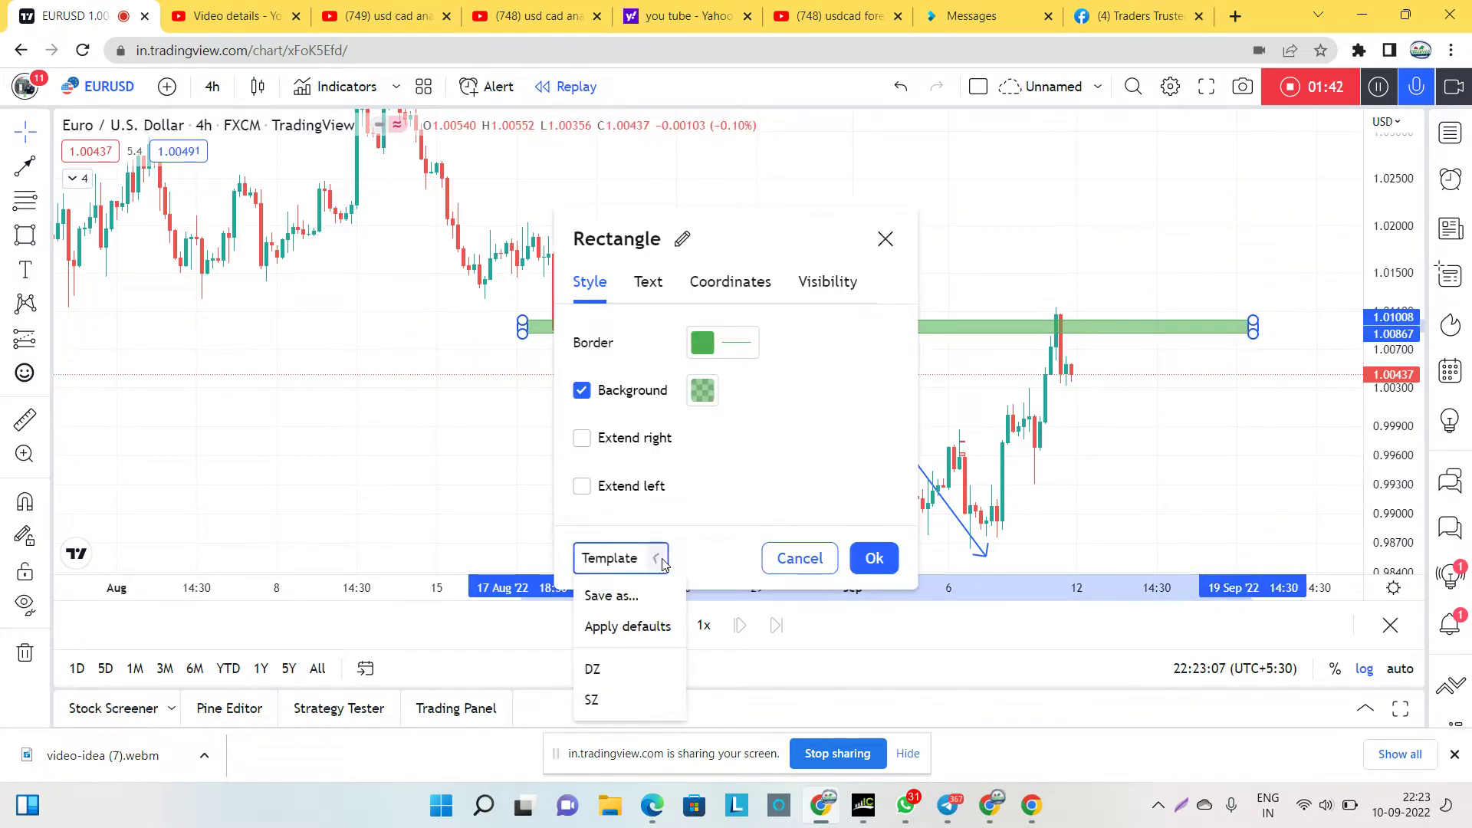
left_click(597, 699)
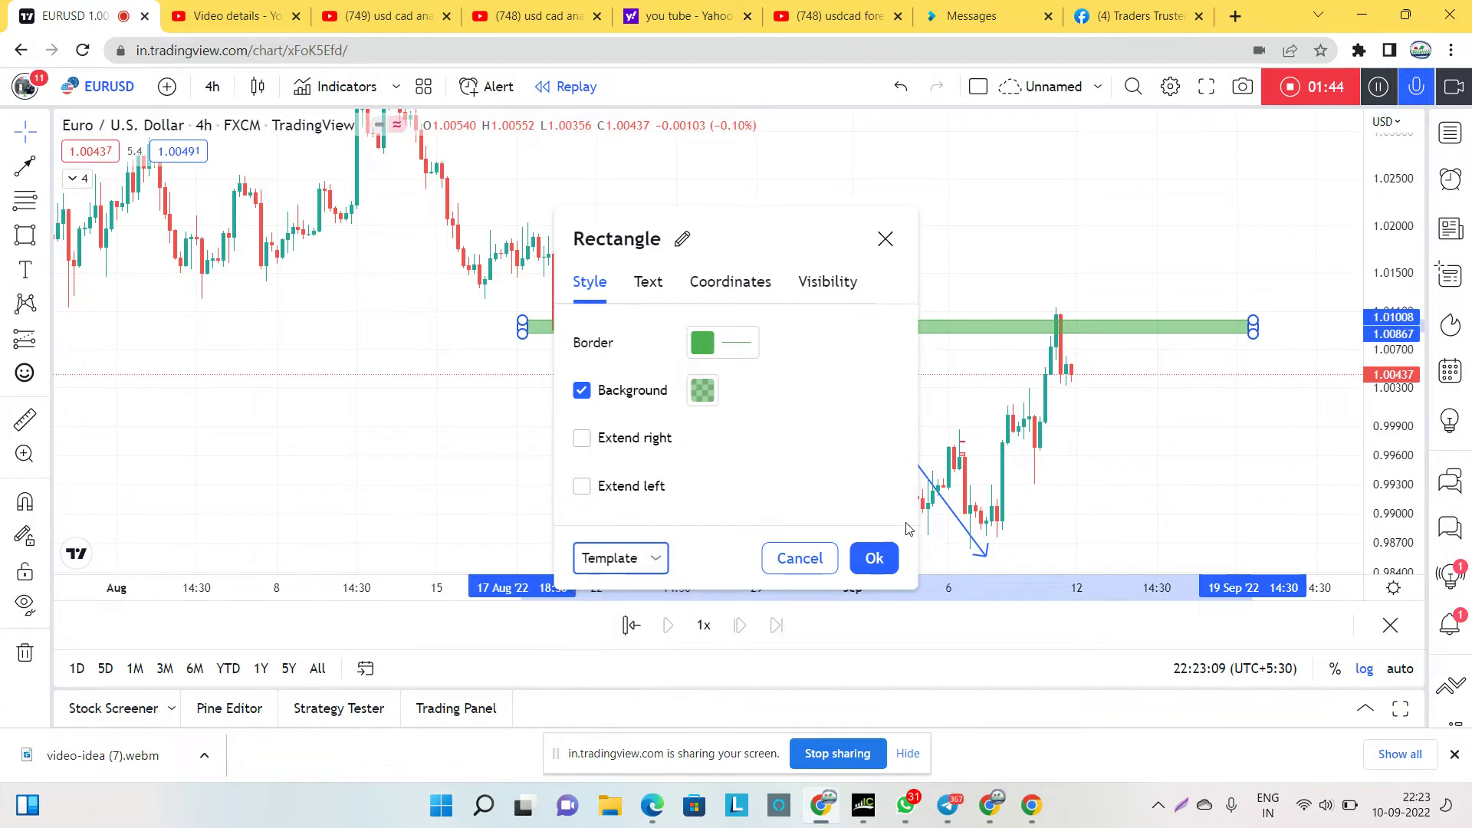
left_click(874, 559)
left_click(1240, 396)
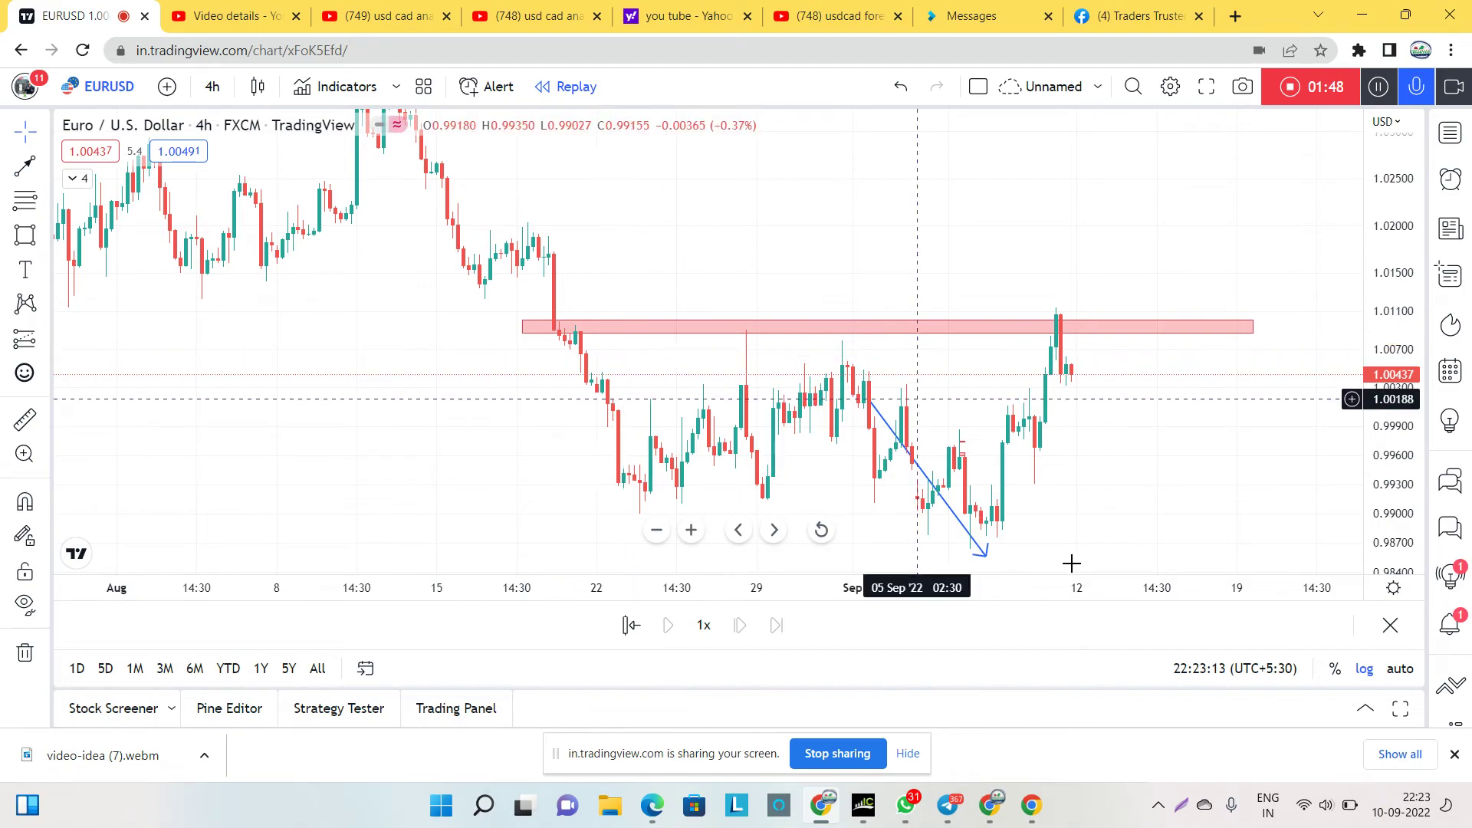
- Over a screen capture of the chart, circle the pink zone's touches and sketch the price path between them
left_click(1181, 809)
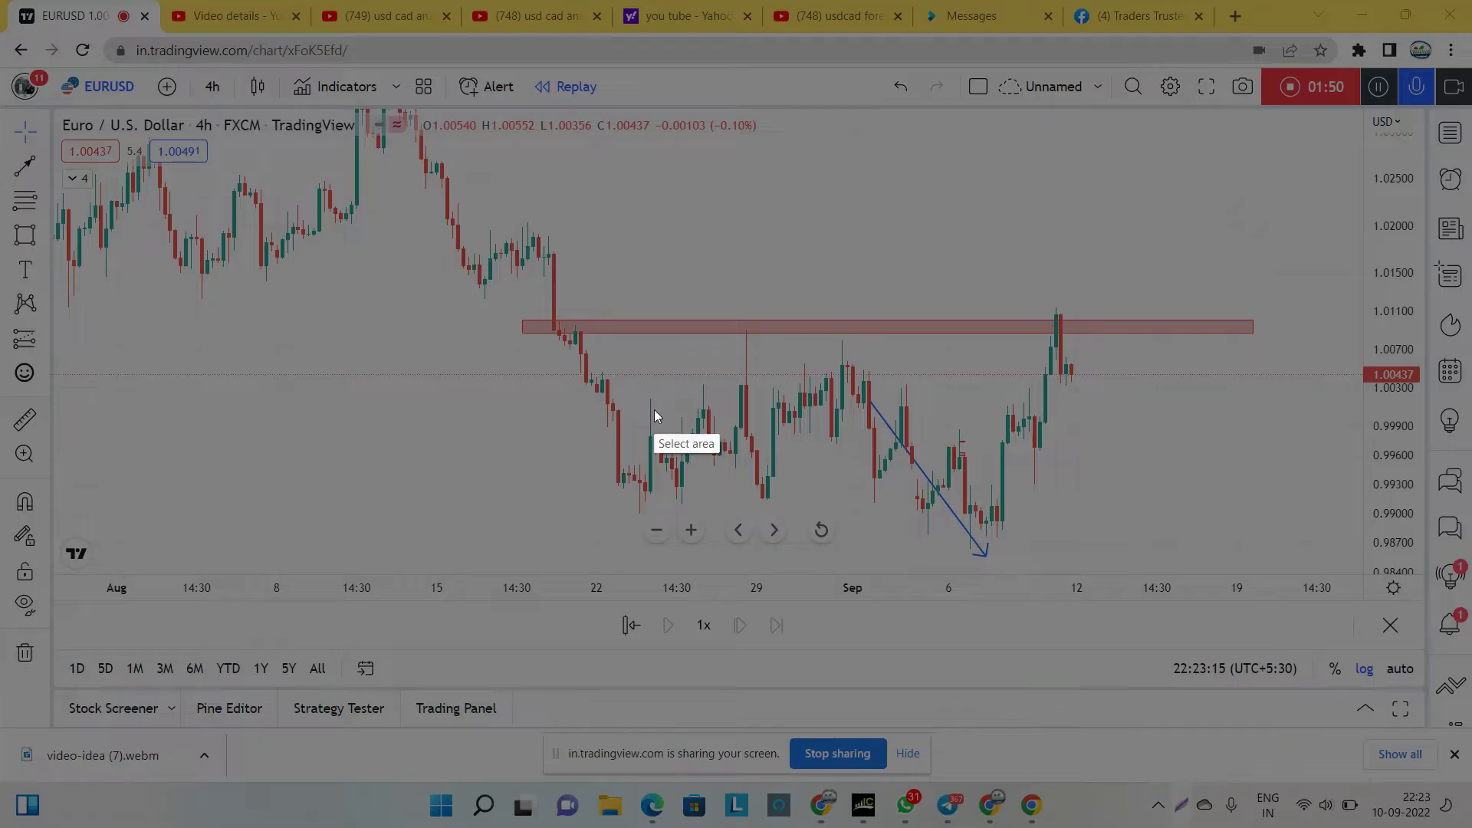
left_click_drag(103, 148, 1338, 637)
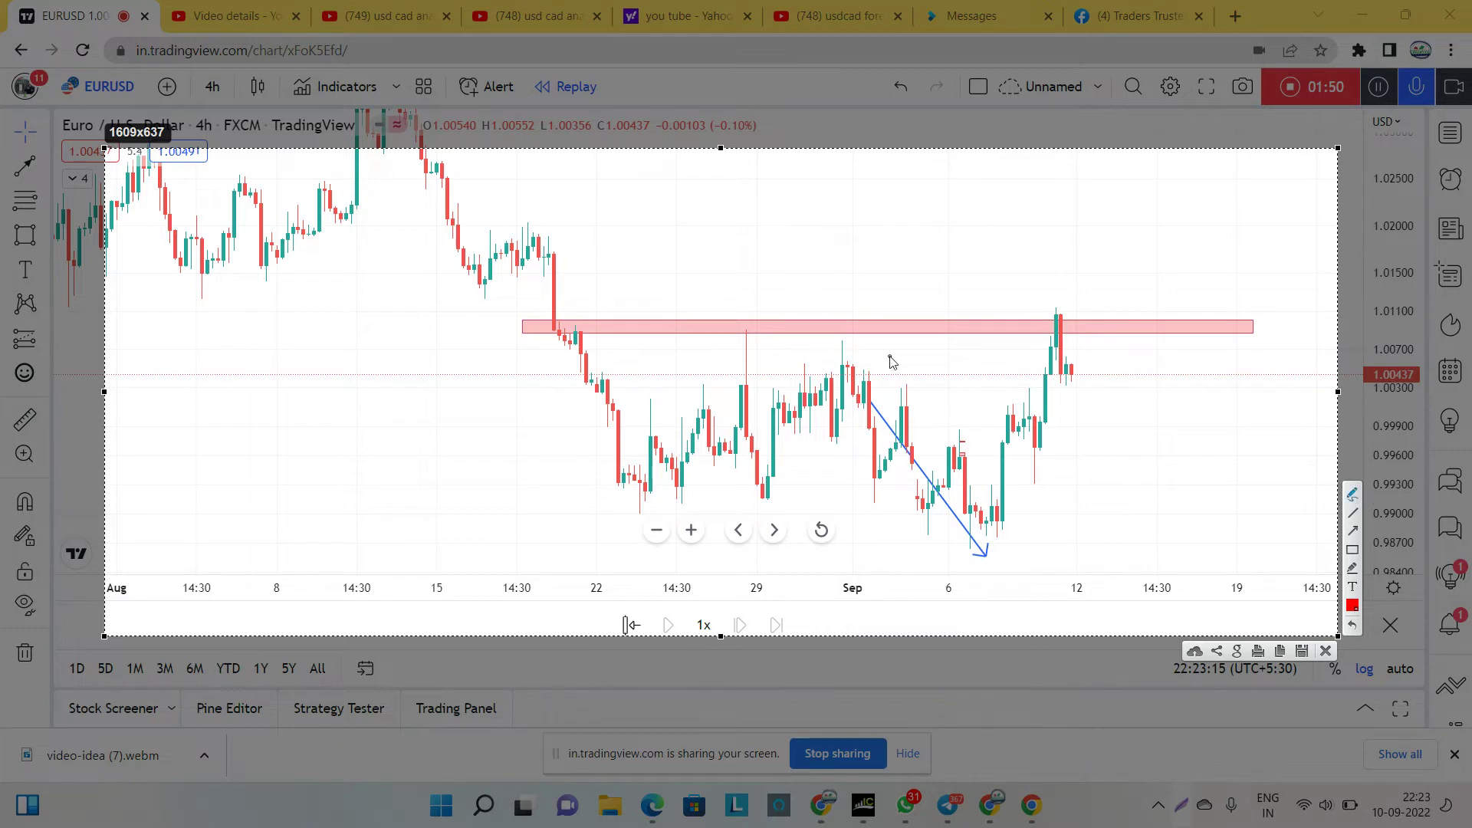
mouse_move(840, 328)
left_mouse_down()
mouse_move(867, 357)
mouse_move(808, 313)
mouse_move(755, 347)
mouse_move(687, 312)
left_mouse_up()
mouse_move(569, 326)
left_mouse_down()
mouse_move(593, 330)
mouse_move(549, 316)
left_mouse_up()
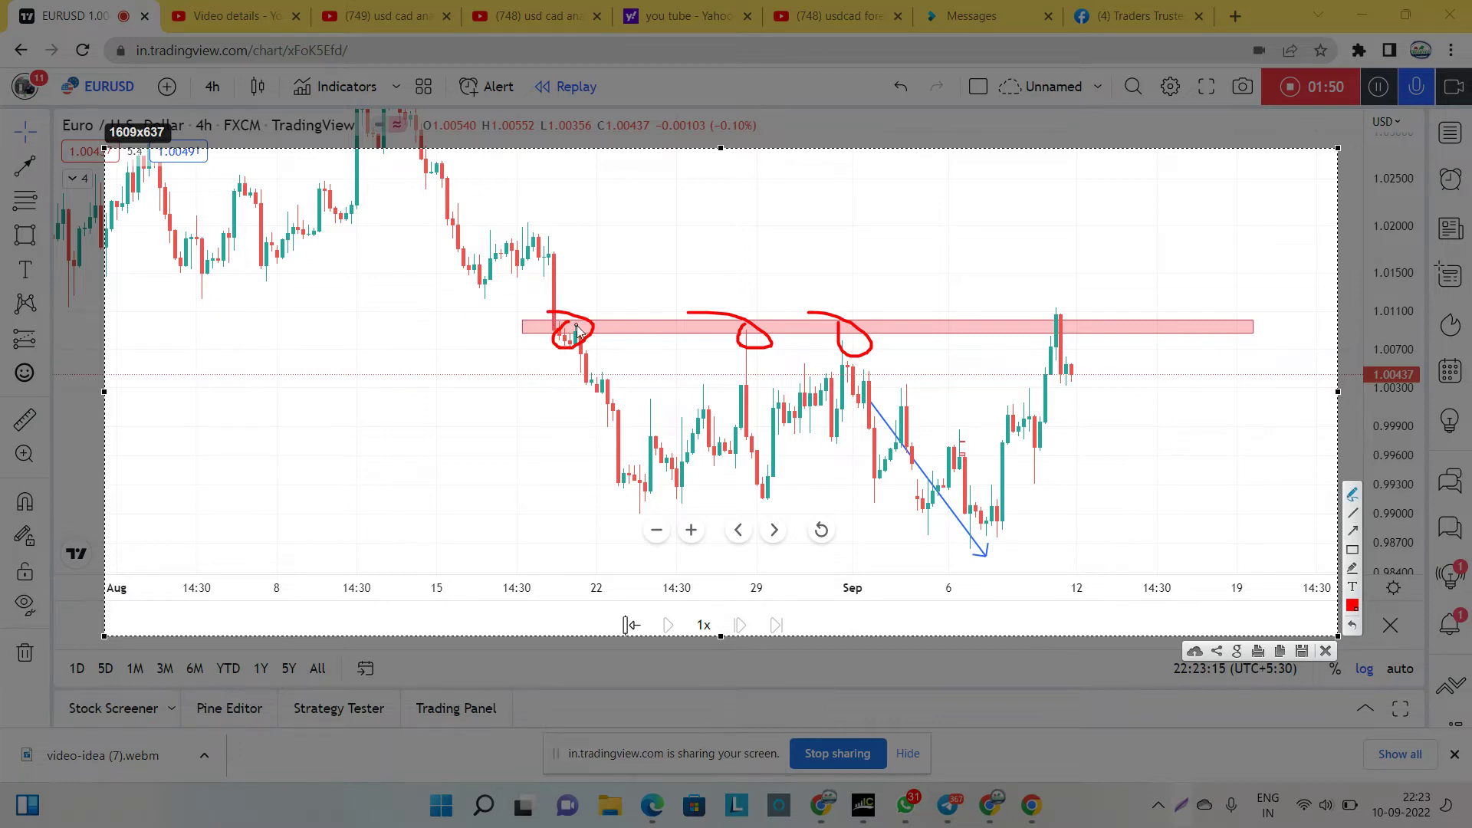
mouse_move(596, 335)
left_mouse_down()
mouse_move(767, 384)
mouse_move(777, 349)
mouse_move(984, 532)
mouse_move(1050, 400)
mouse_move(1060, 335)
left_mouse_up()
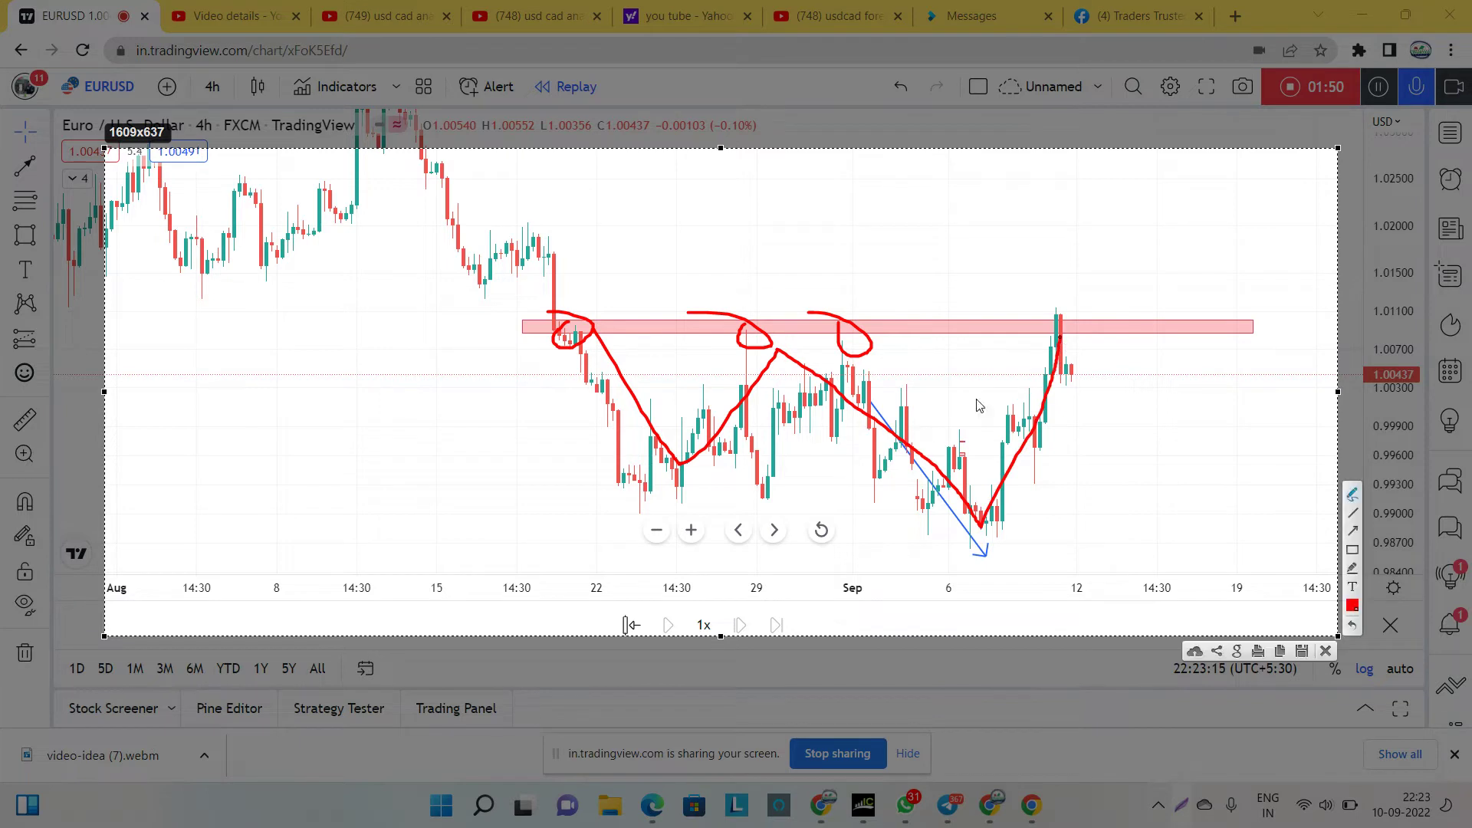
- Draw red lines and small boxes marking support along the lows
left_click_drag(629, 510, 871, 497)
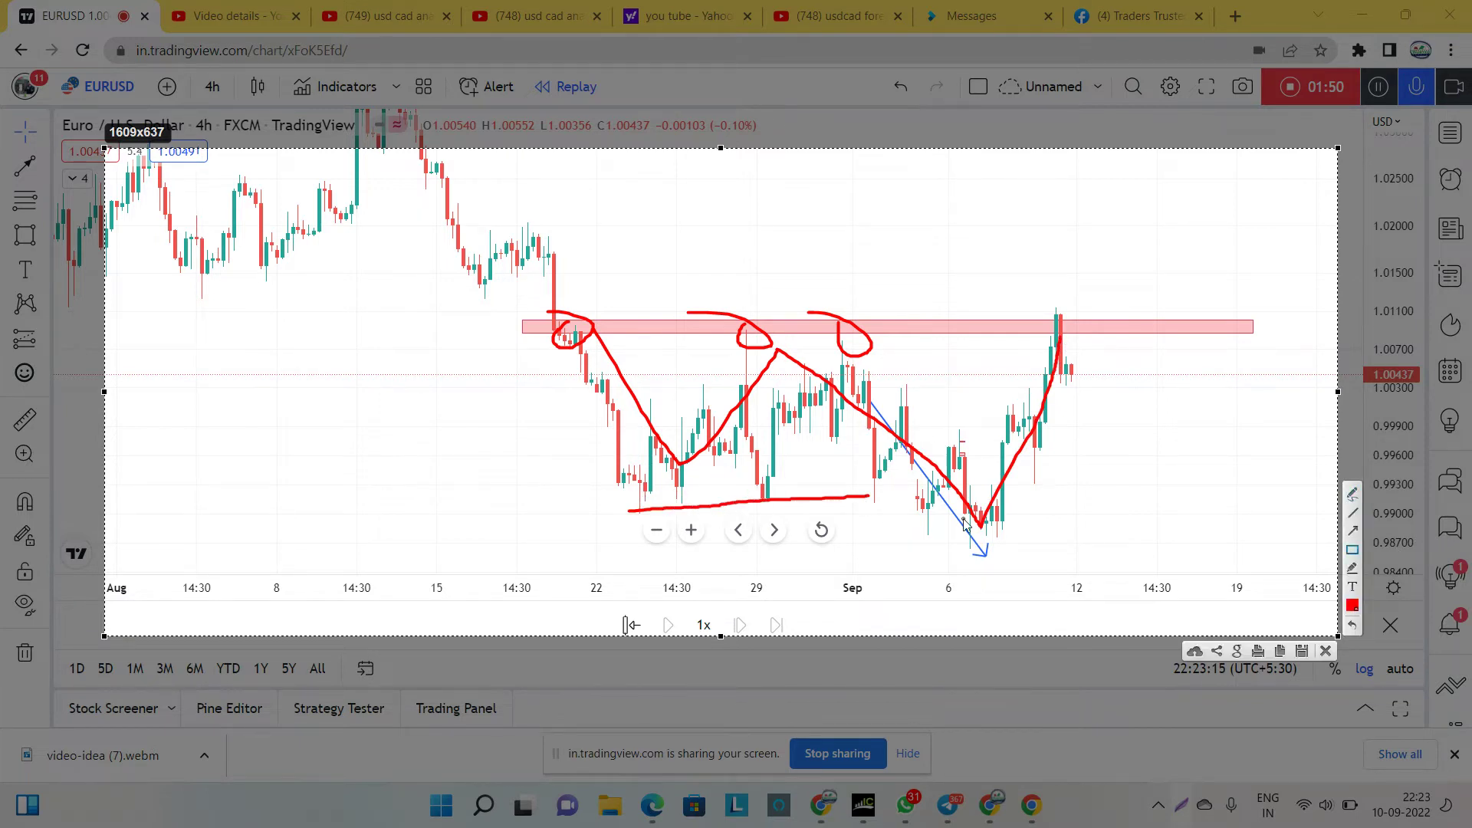
left_click_drag(631, 511, 1065, 516)
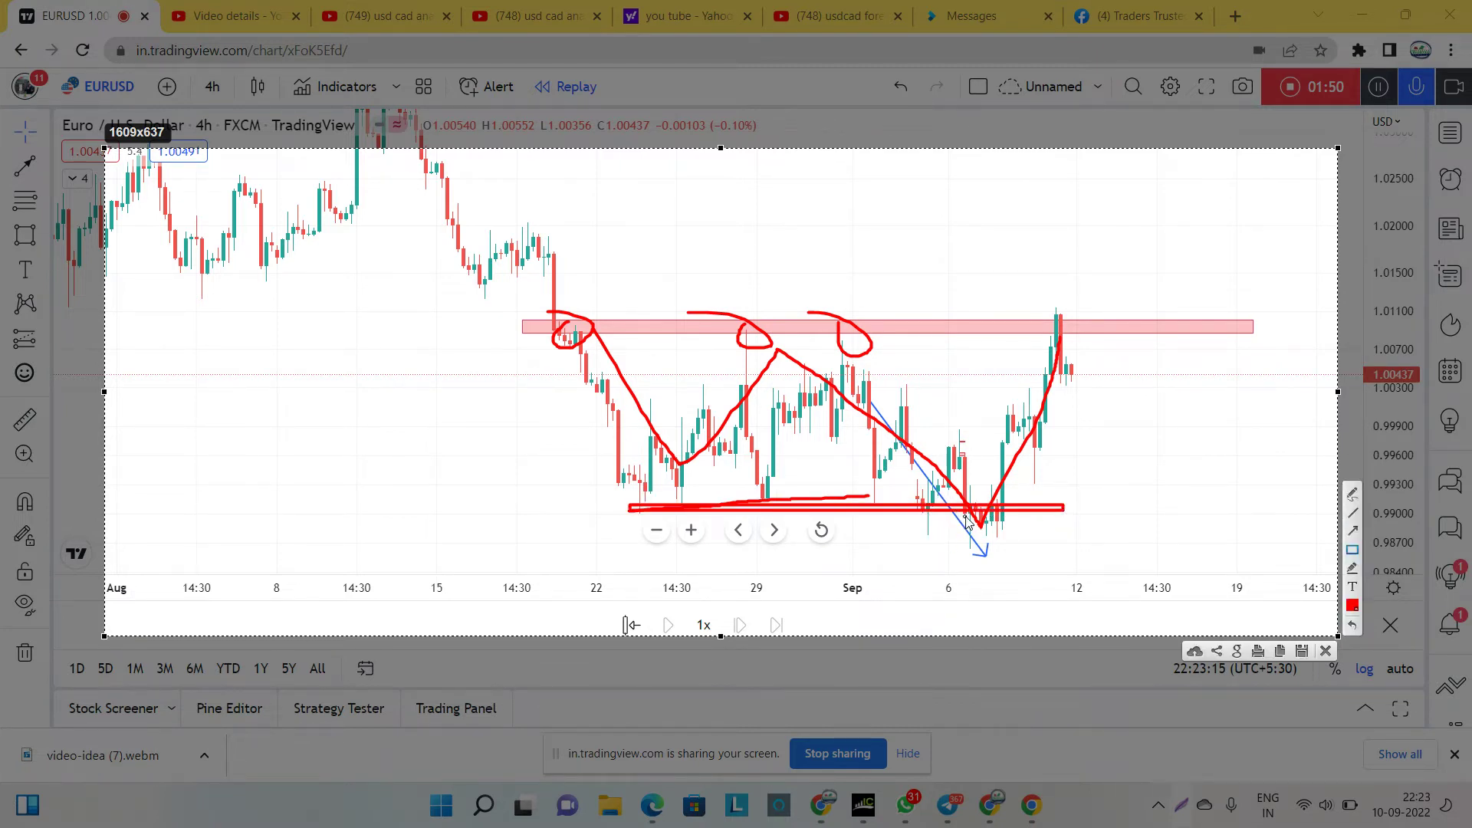
left_click_drag(967, 519, 1013, 539)
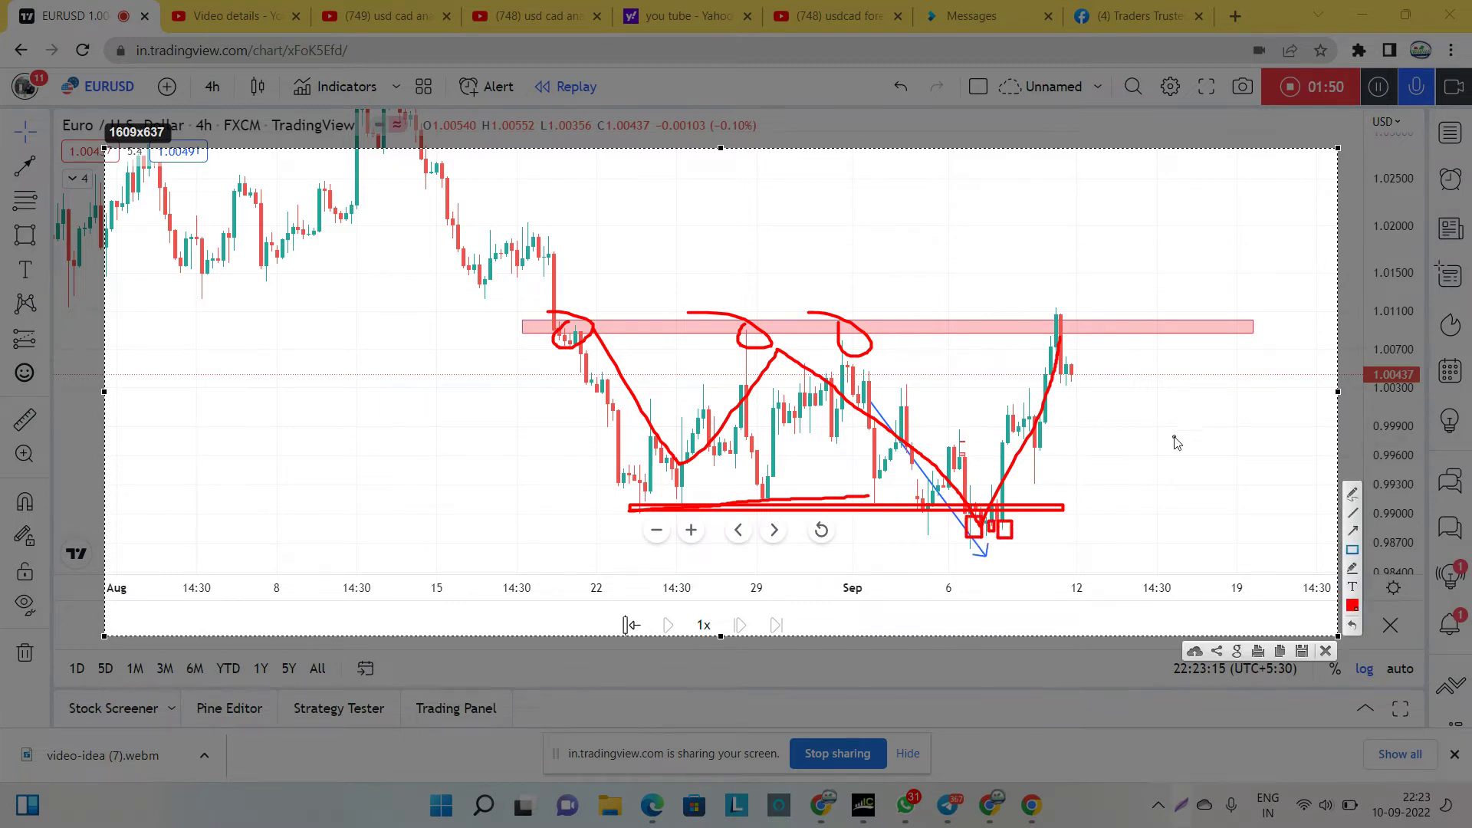
- Draw red arrows at the breakout spike and circled letter marks above it
left_click(1351, 497)
mouse_move(1099, 265)
left_mouse_down()
mouse_move(1052, 375)
mouse_move(1102, 375)
left_mouse_up()
mouse_move(1132, 274)
left_mouse_down()
mouse_move(1105, 307)
mouse_move(1066, 299)
mouse_move(1099, 338)
left_mouse_up()
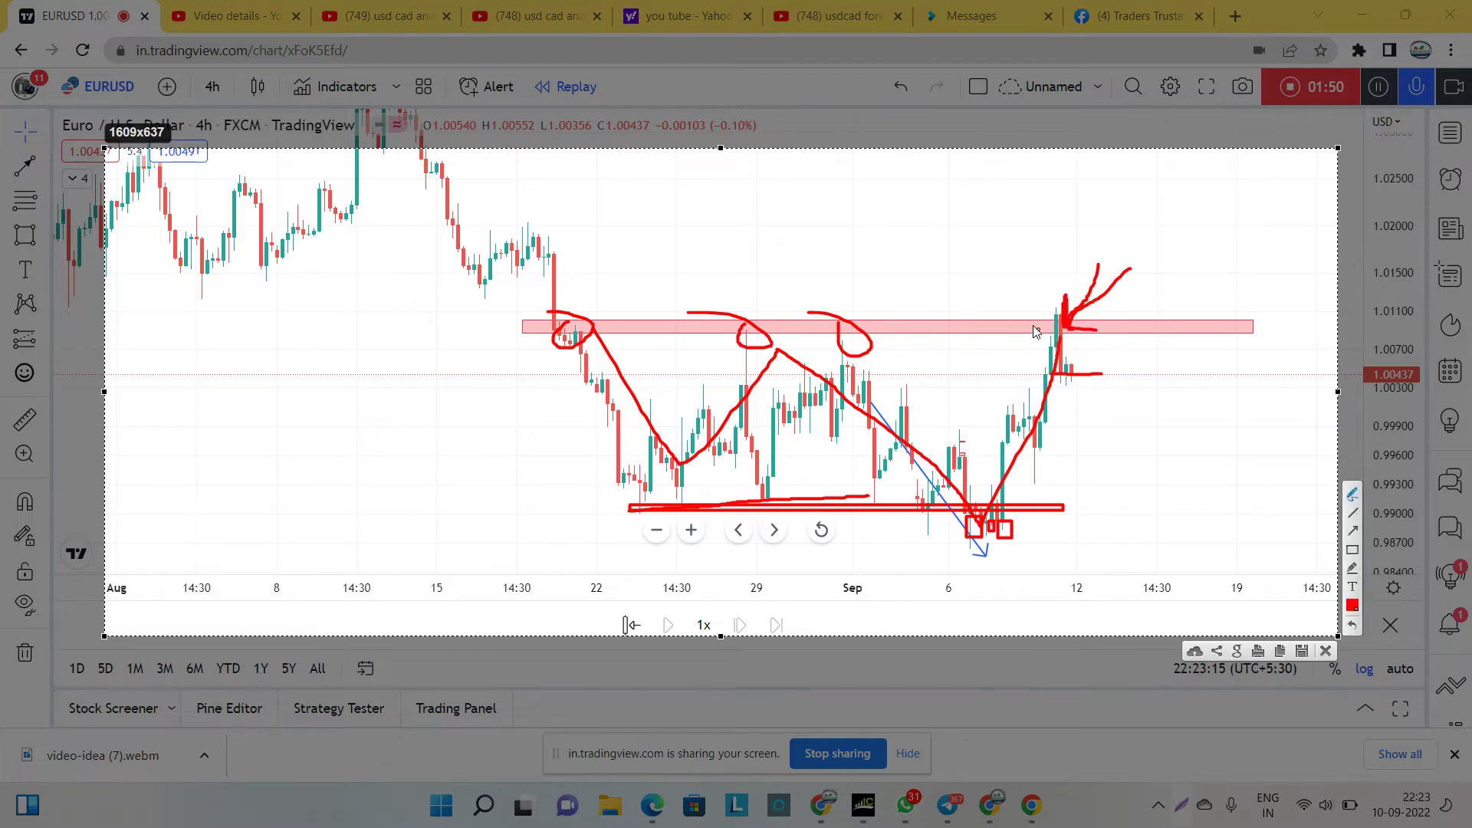
mouse_move(1011, 318)
left_mouse_down()
mouse_move(1052, 358)
mouse_move(1042, 390)
left_mouse_up()
mouse_move(980, 223)
left_mouse_down()
mouse_move(986, 279)
mouse_move(1032, 188)
mouse_move(1087, 209)
left_mouse_up()
mouse_move(1098, 181)
left_mouse_down()
mouse_move(1104, 198)
mouse_move(1062, 203)
mouse_move(1081, 153)
left_mouse_up()
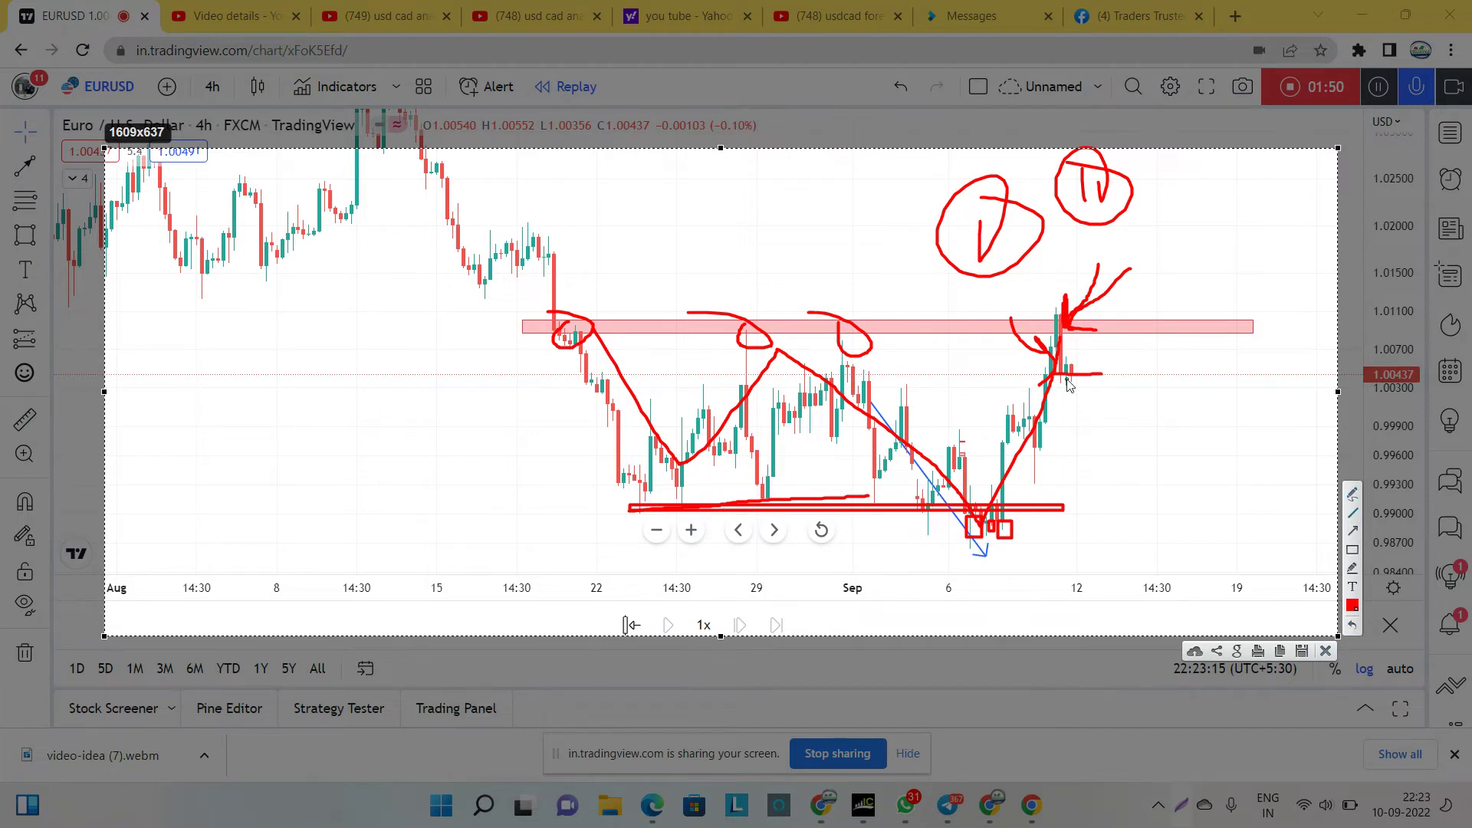
- Add short red strokes at the zone and a downward zigzag across the breakout area
left_click_drag(1074, 382, 1083, 359)
mouse_move(1104, 329)
left_mouse_down()
mouse_move(1112, 352)
mouse_move(1102, 331)
left_mouse_up()
left_click(1111, 322)
mouse_move(1066, 395)
left_mouse_down()
mouse_move(1137, 313)
mouse_move(1129, 290)
mouse_move(1122, 374)
mouse_move(1157, 485)
mouse_move(1165, 476)
left_mouse_up()
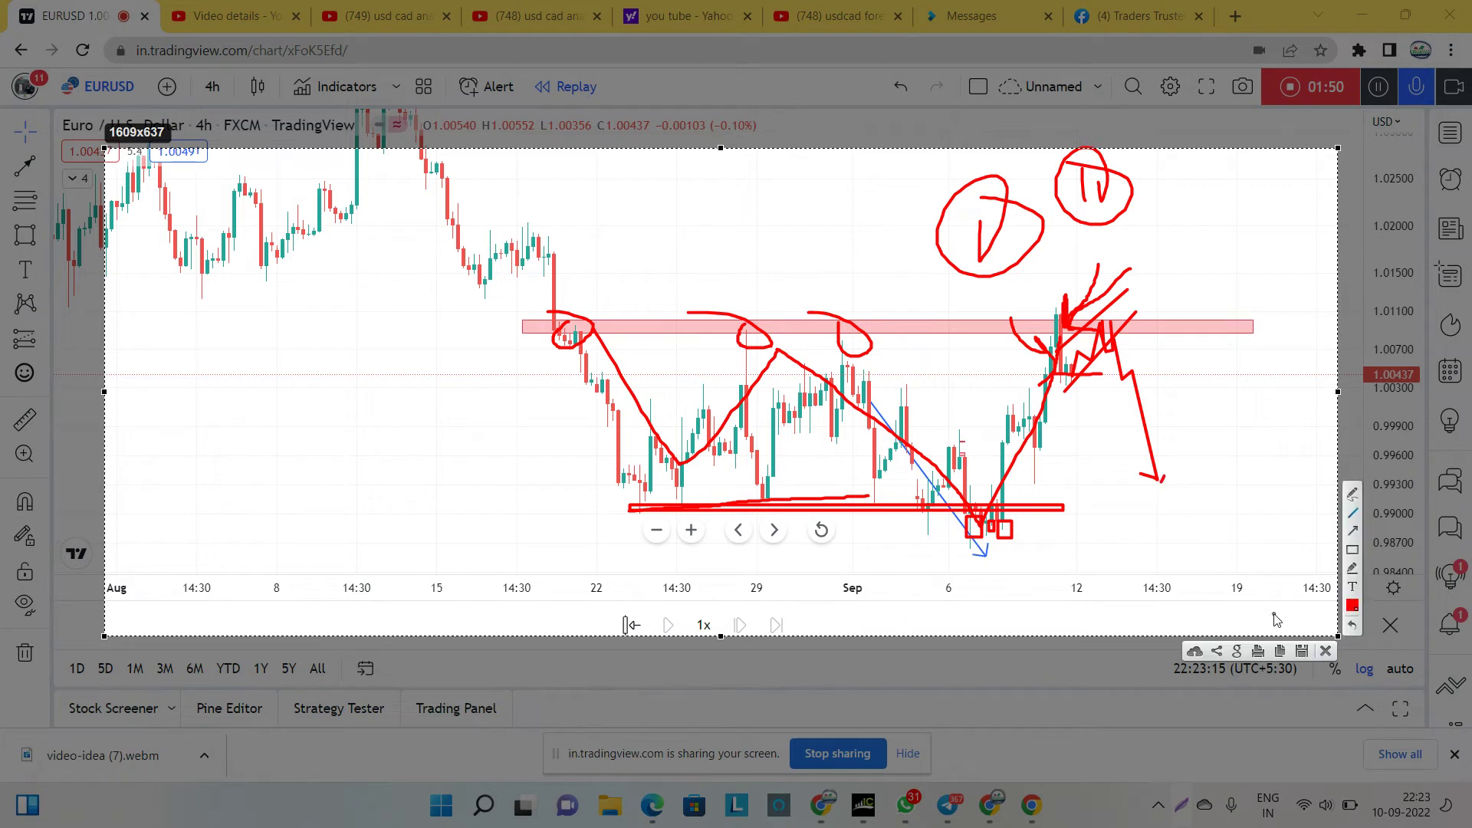
- Undo all the earlier red sketch strokes
left_click(1353, 625)
left_click(1353, 625)
left_click(1352, 625)
left_click(1352, 625)
left_click(1353, 625)
left_click(1353, 625)
left_click(1352, 625)
left_click(1353, 625)
left_click(1352, 625)
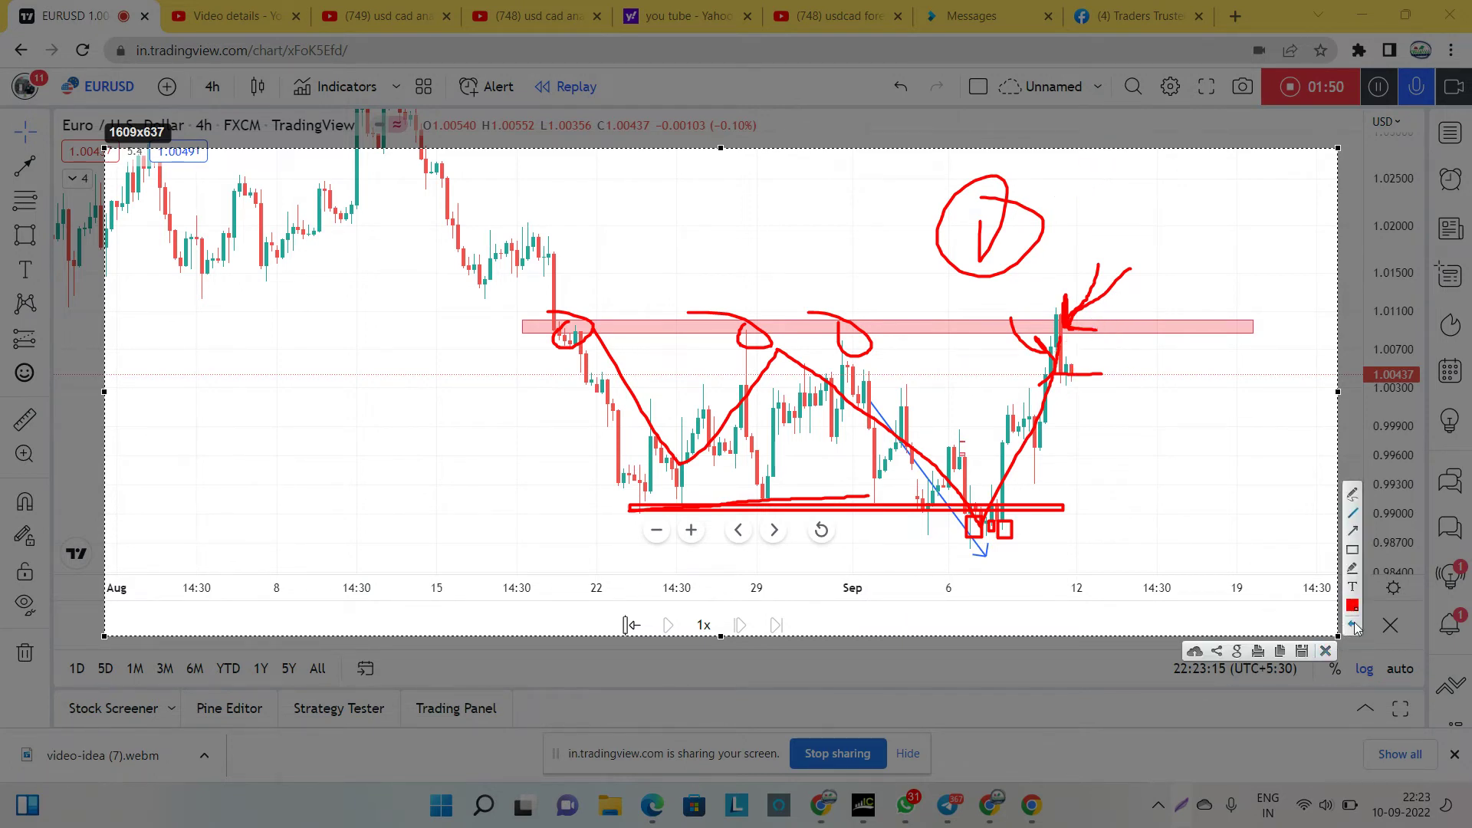
left_click(1353, 625)
left_click(1353, 625)
left_click(1352, 625)
left_click(1353, 625)
left_click(1352, 625)
left_click(1352, 625)
left_click(1353, 625)
left_click(1353, 625)
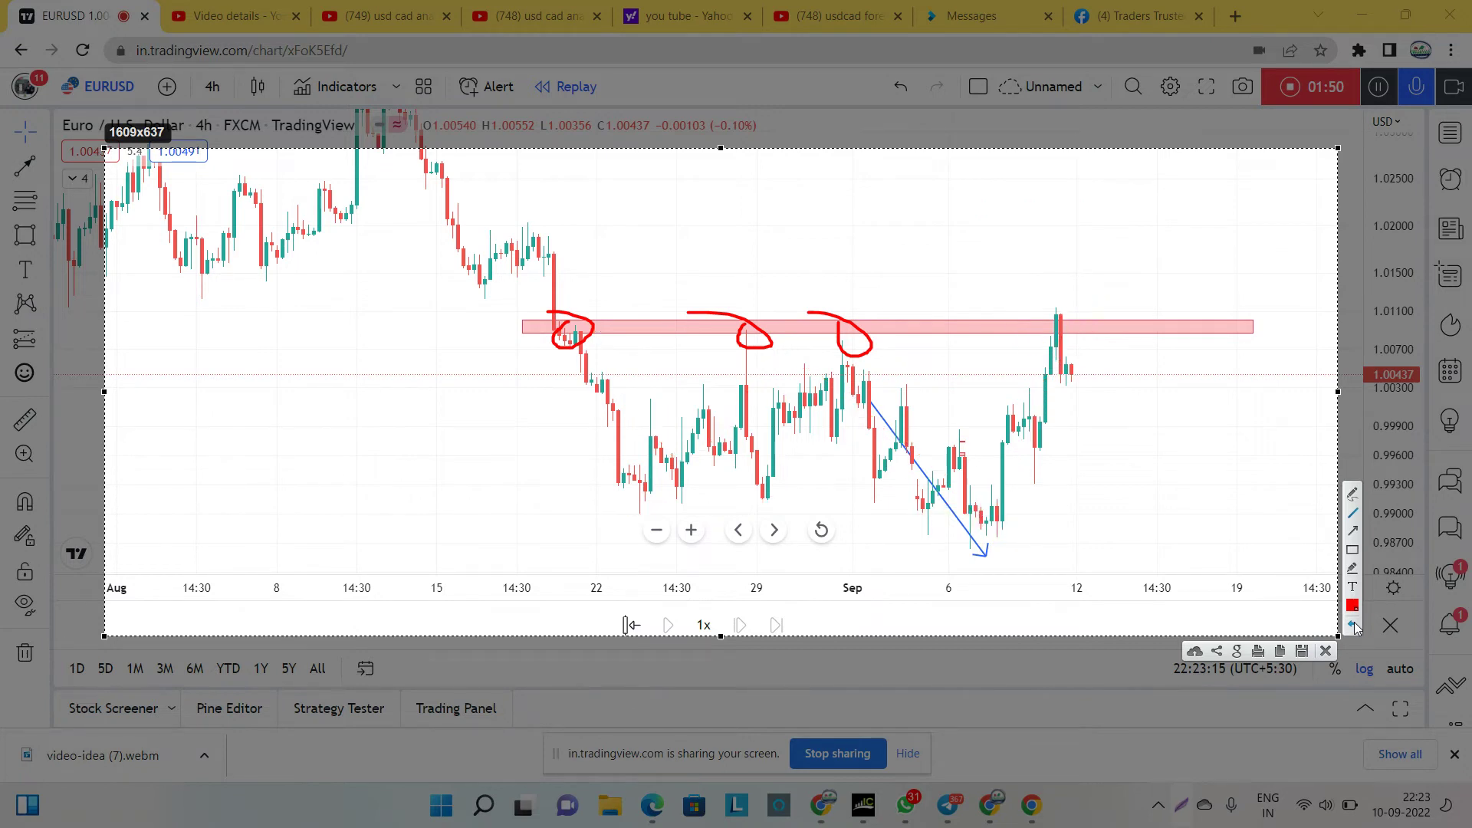
left_click(1353, 625)
left_click(1353, 625)
left_click(1352, 625)
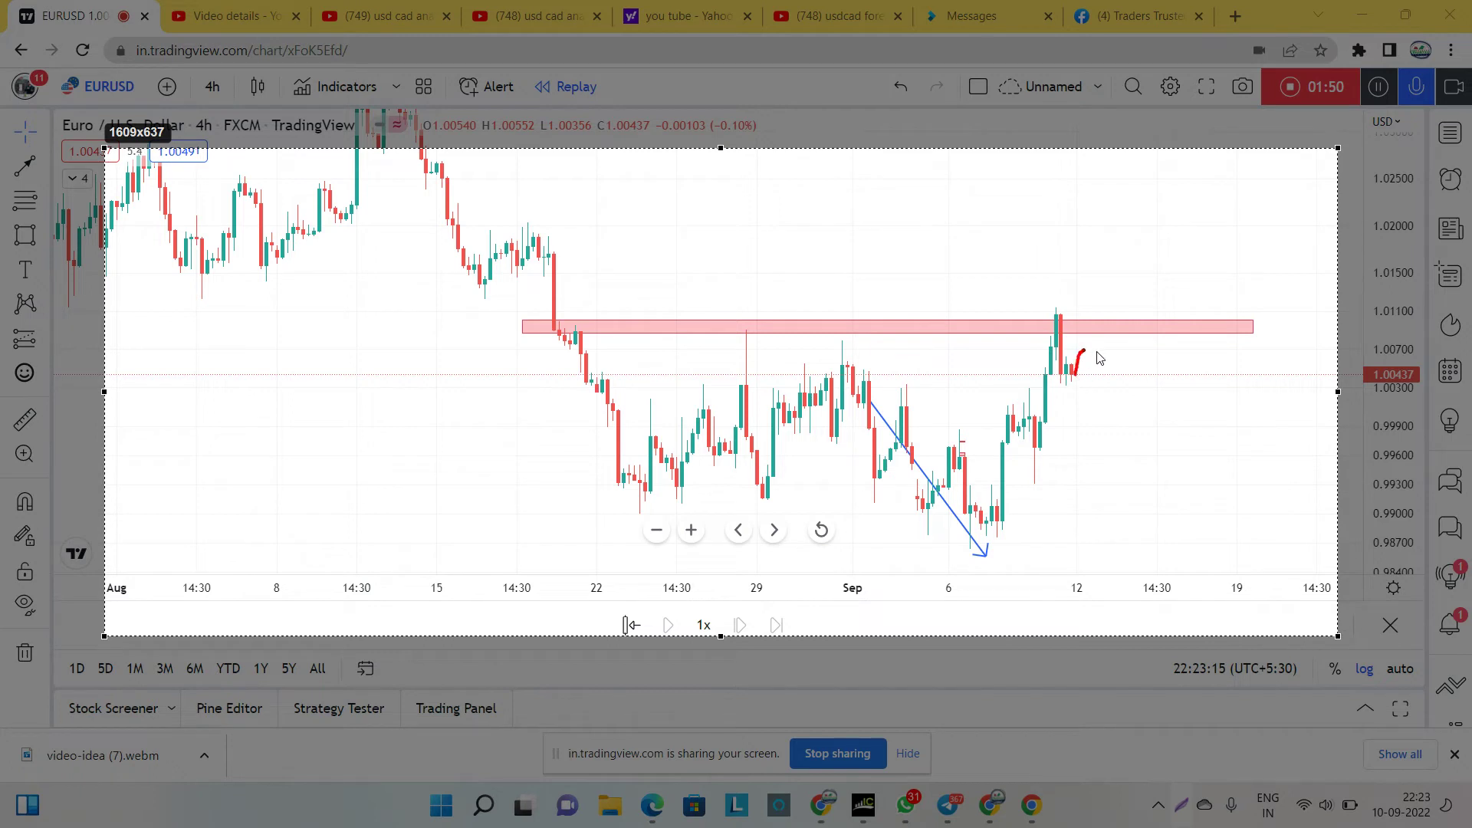
- Sketch a zigzag into the pink zone, write M30 and an X, then close the overlay
mouse_move(1077, 376)
left_mouse_down()
mouse_move(1118, 329)
mouse_move(1107, 317)
left_mouse_up()
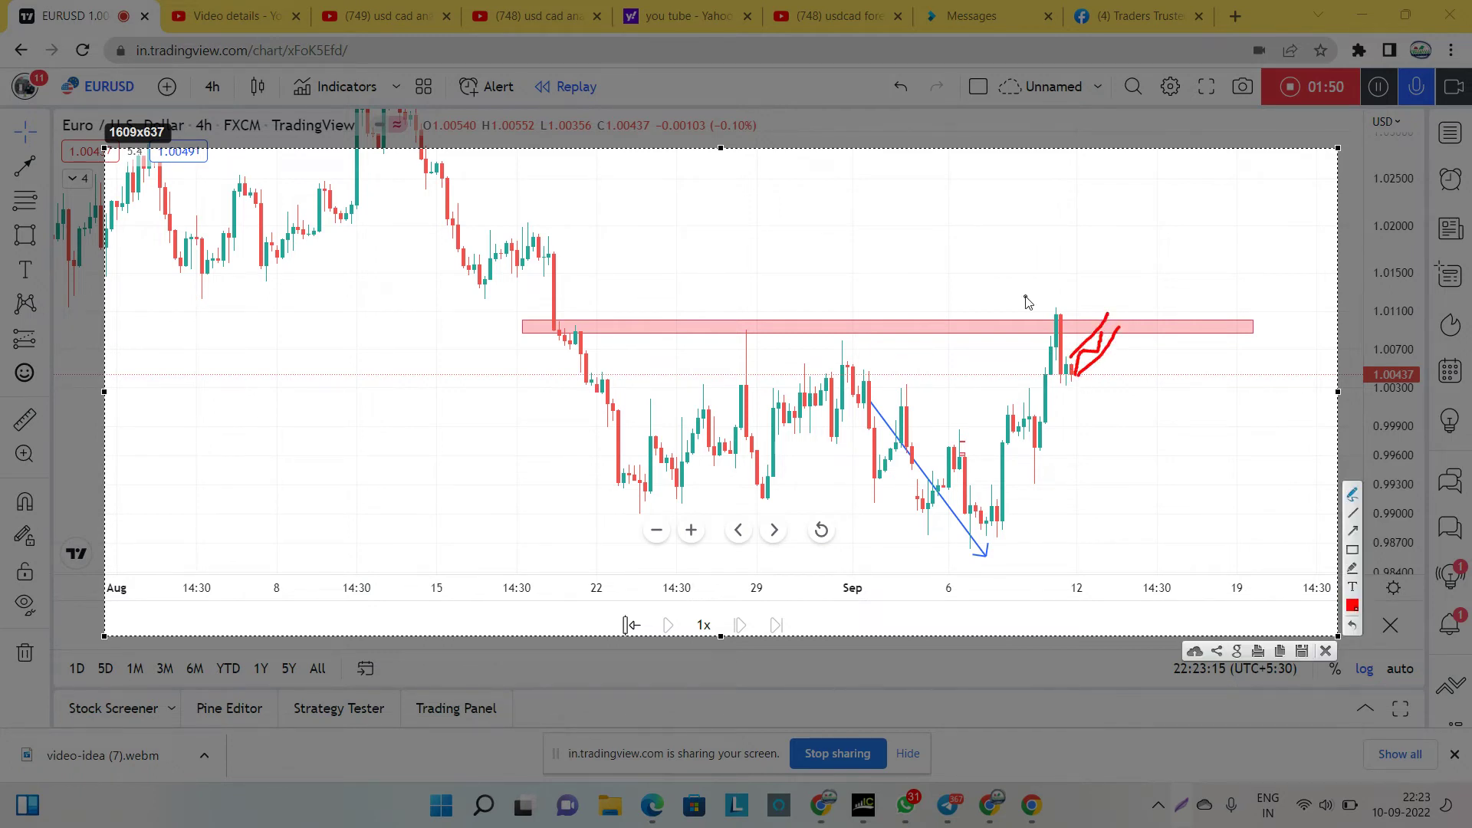
mouse_move(769, 257)
left_mouse_down()
mouse_move(782, 230)
mouse_move(808, 246)
mouse_move(831, 223)
mouse_move(850, 247)
left_mouse_up()
left_click_drag(869, 226, 865, 227)
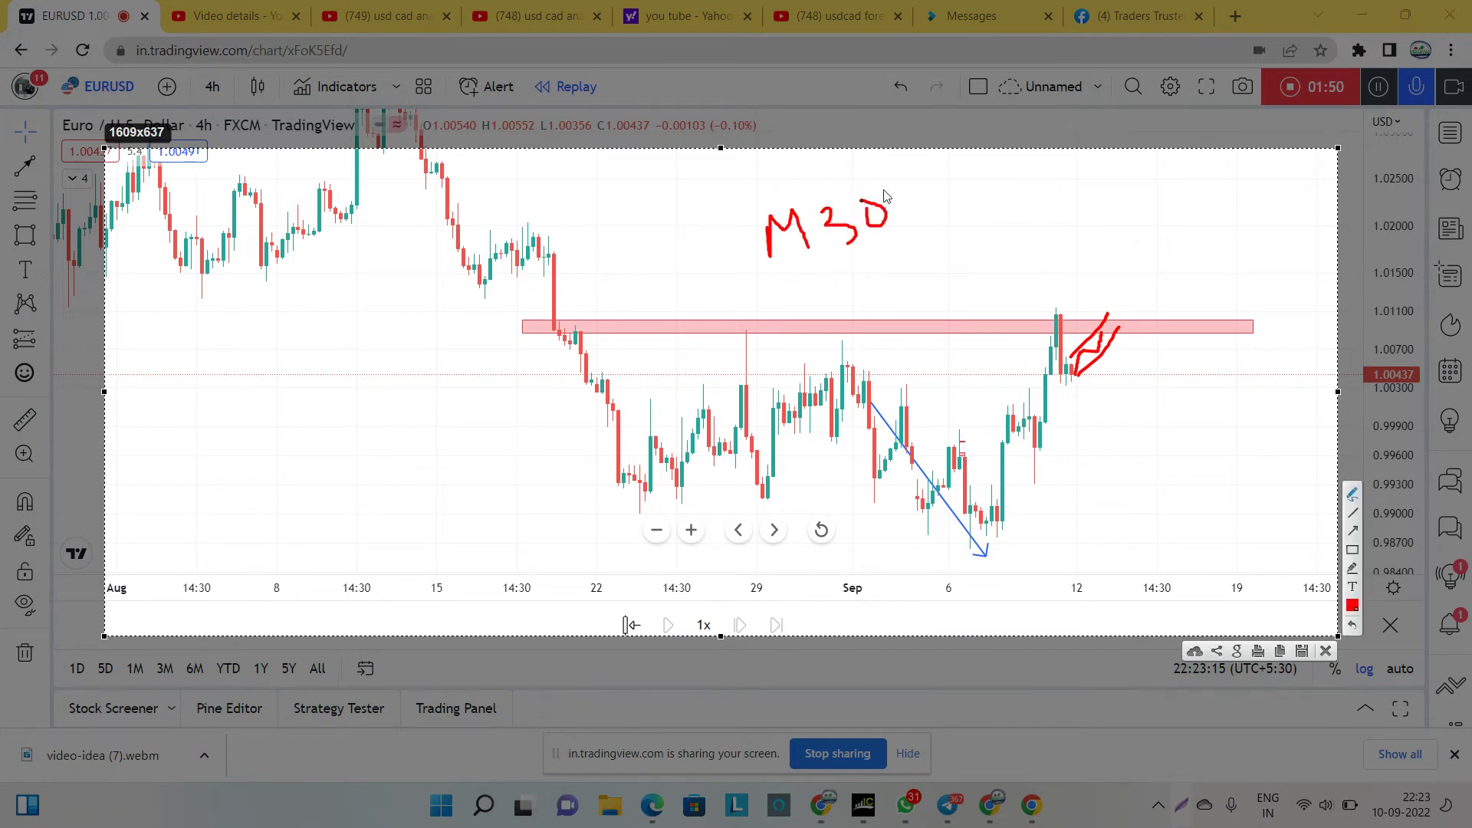
left_click_drag(928, 173, 928, 224)
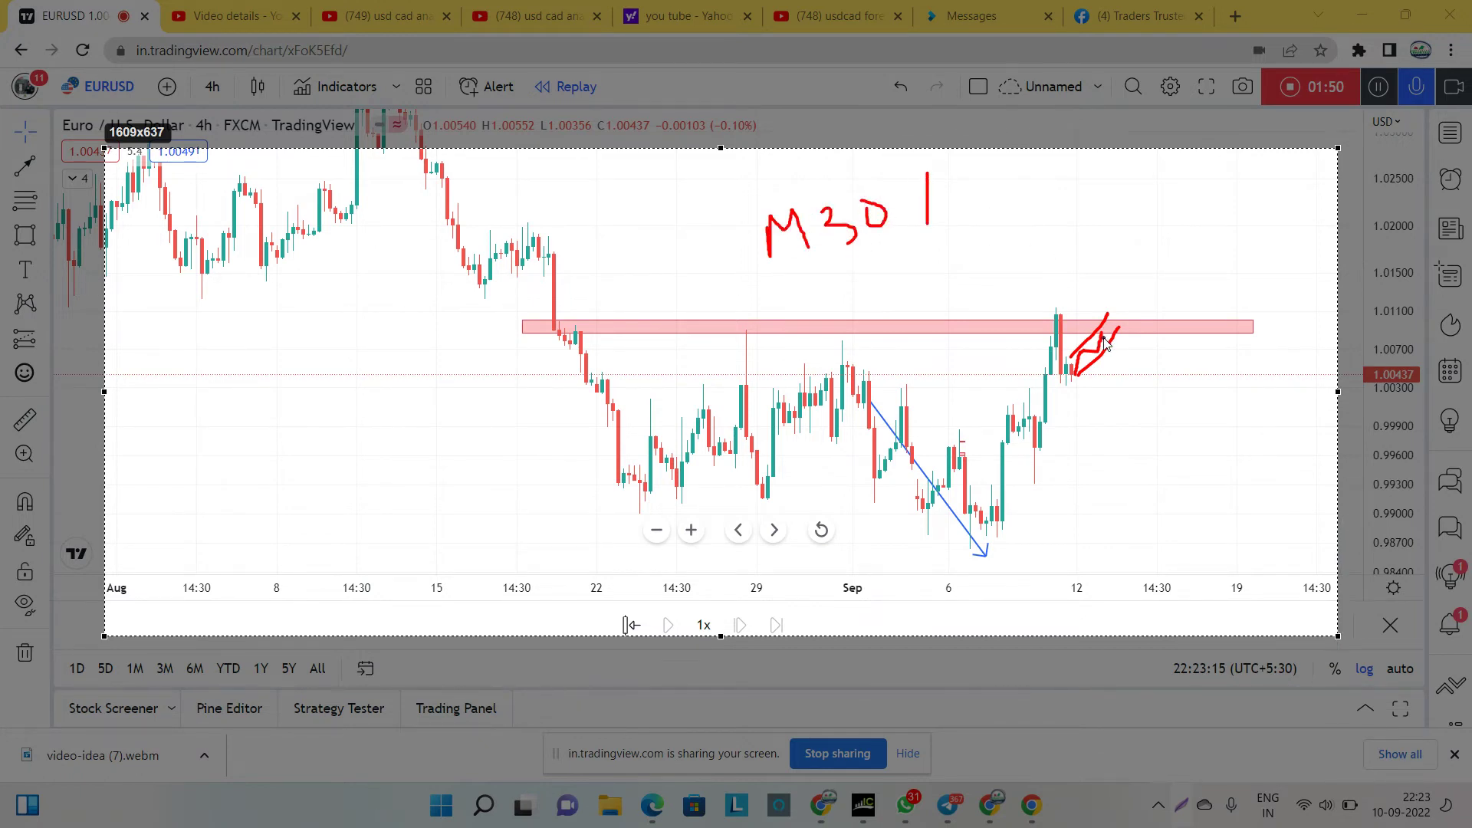
mouse_move(1101, 345)
left_mouse_down()
mouse_move(1154, 395)
mouse_move(1205, 502)
left_mouse_up()
left_click_drag(1064, 299, 1118, 298)
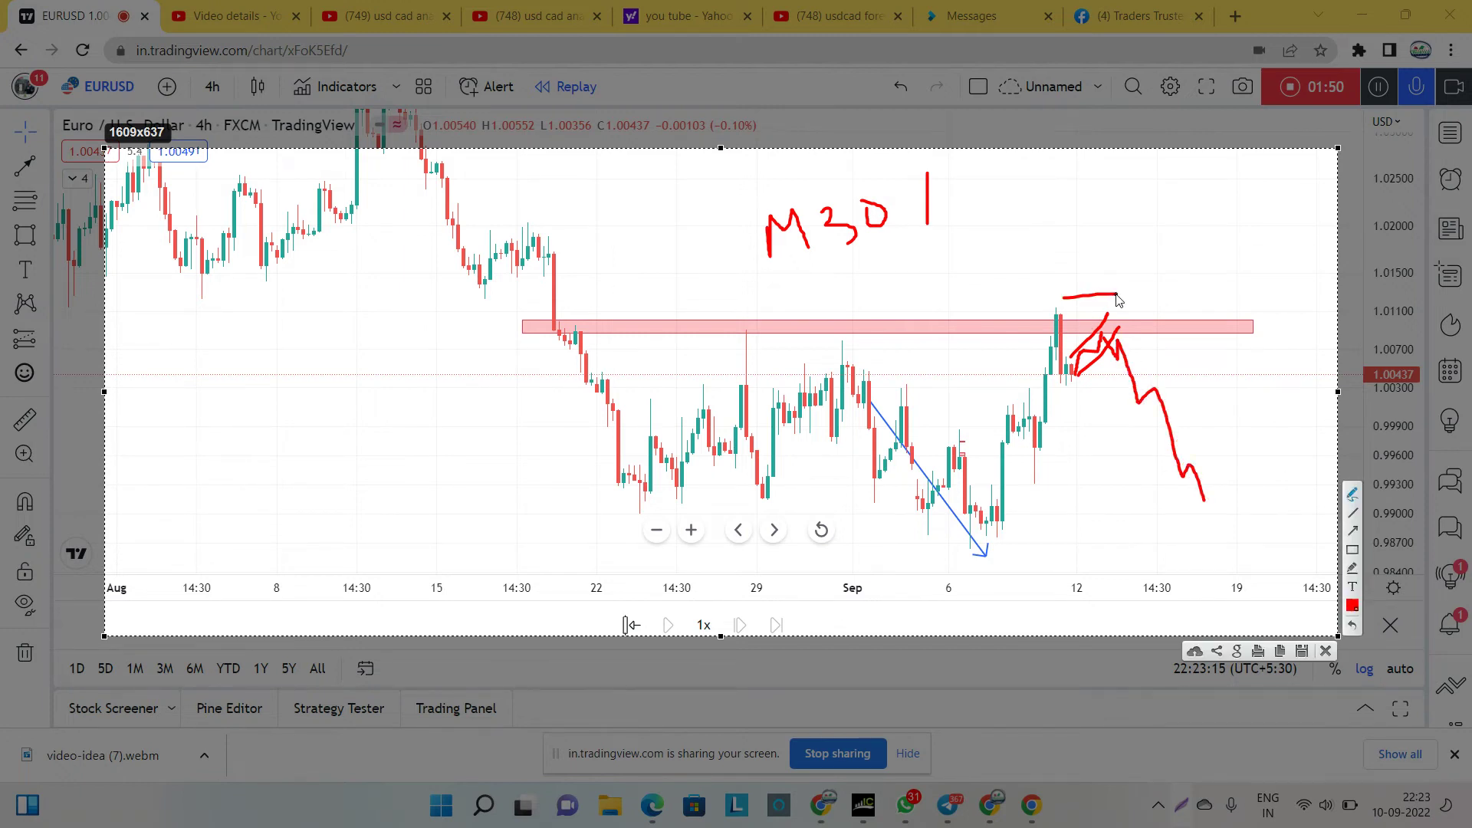
left_click(1326, 651)
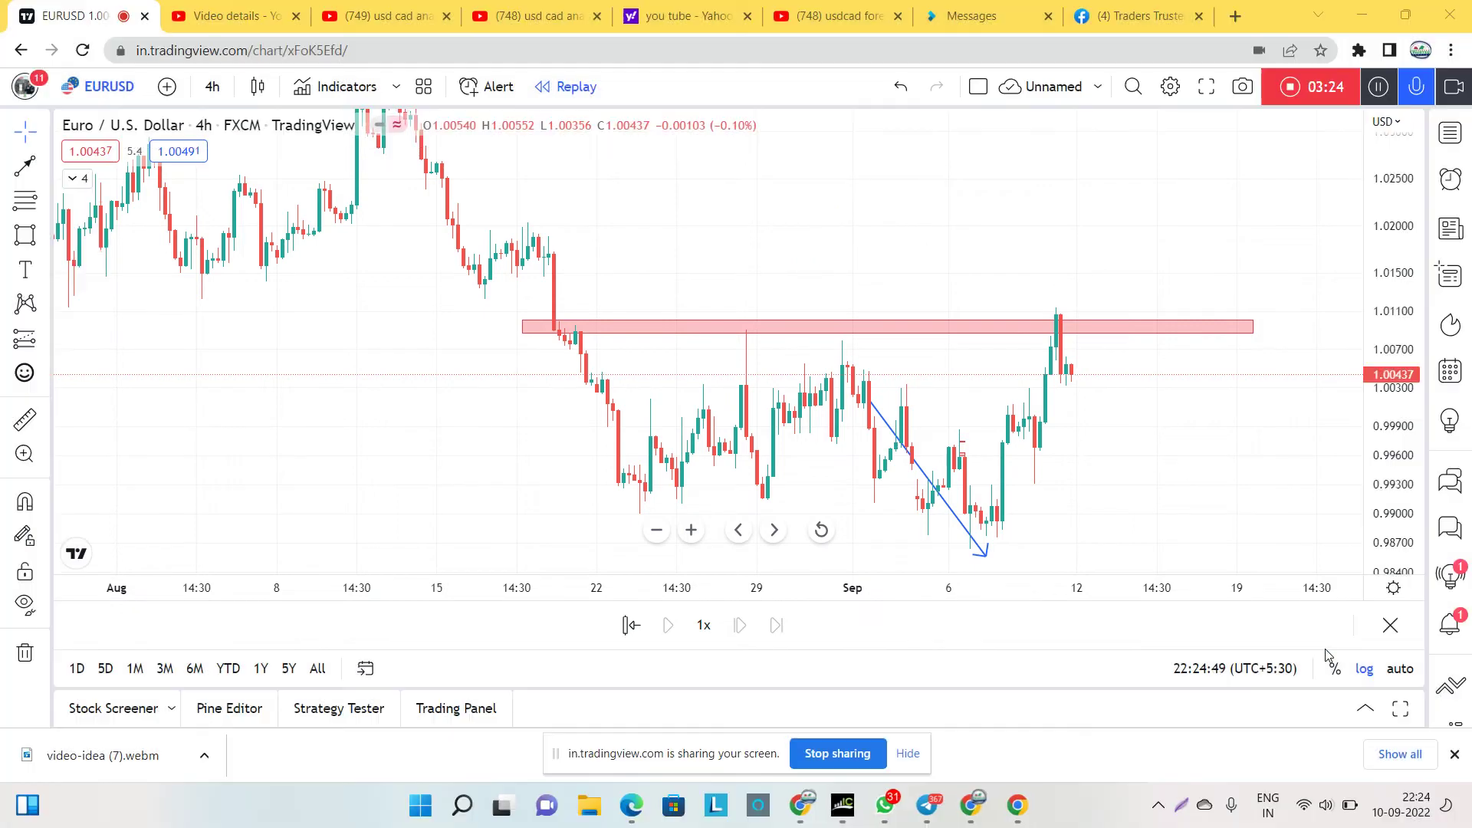
- Switch the chart to the 1-day timeframe and zoom in on recent candles
left_click(213, 87)
left_click(236, 686)
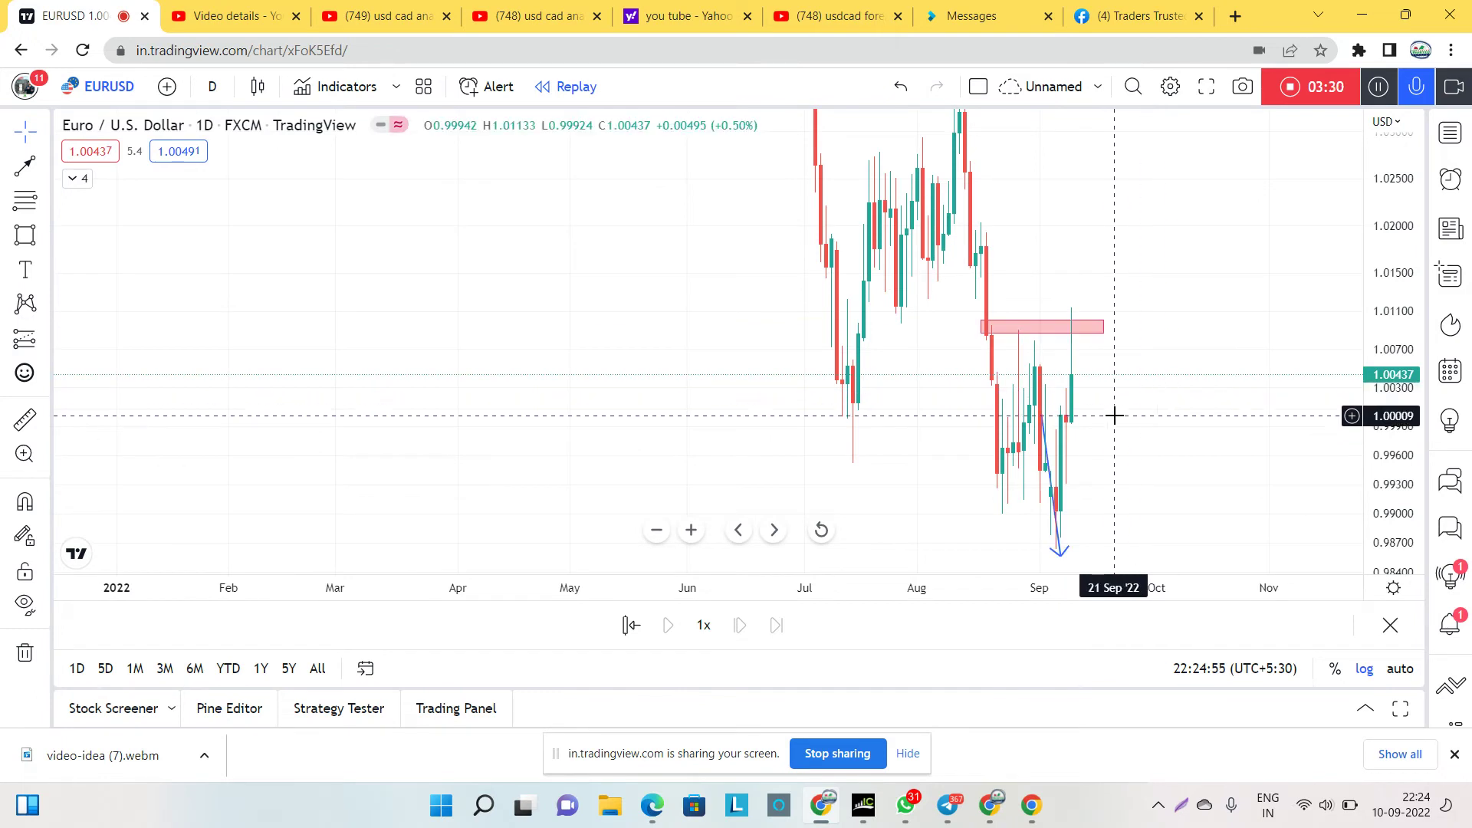
left_click(690, 531)
left_click(691, 531)
left_click(691, 531)
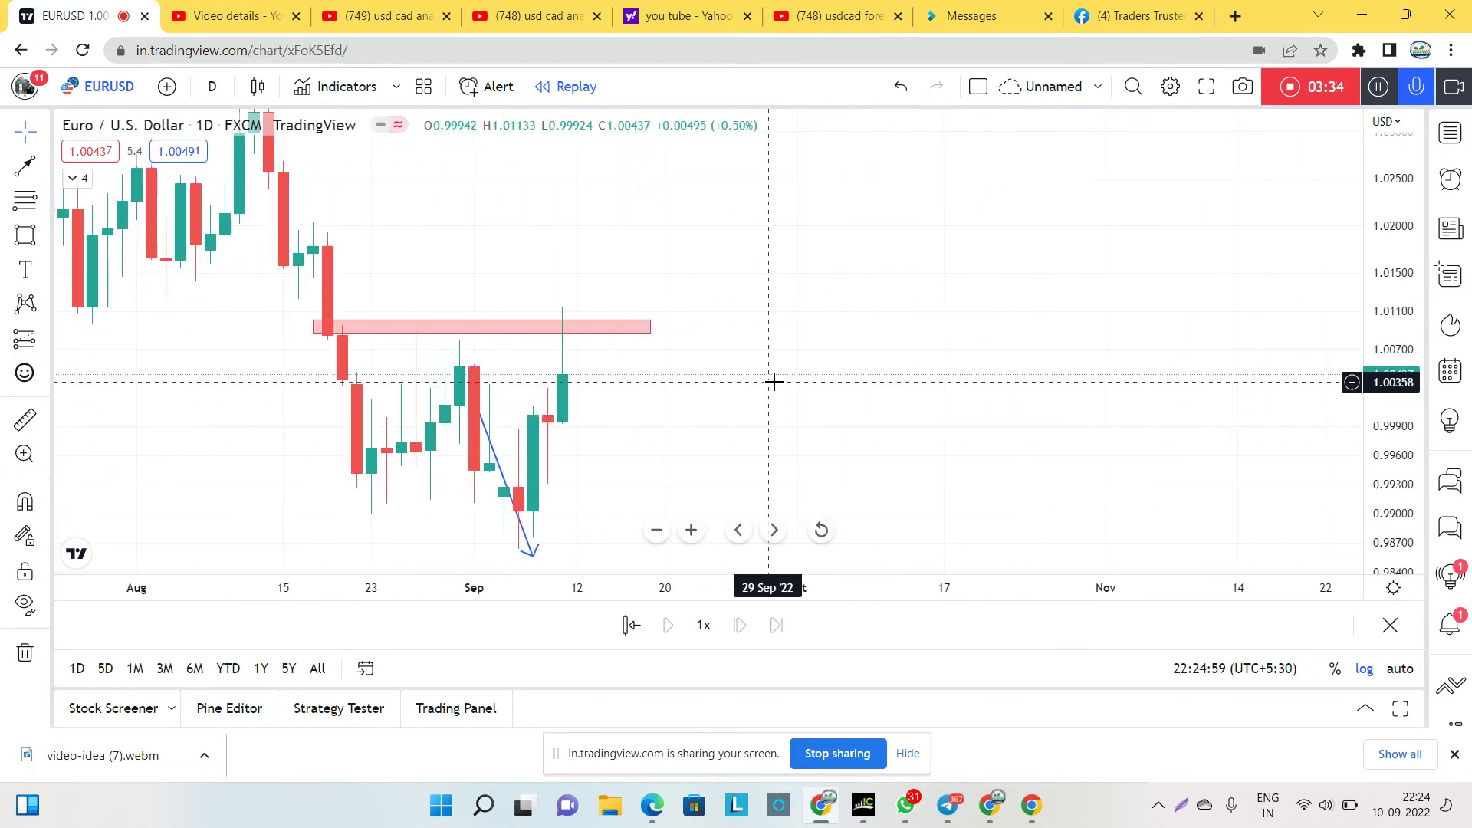
- Pan the daily chart to frame July through September
left_click_drag(775, 381, 1095, 371)
left_click_drag(490, 372, 661, 412)
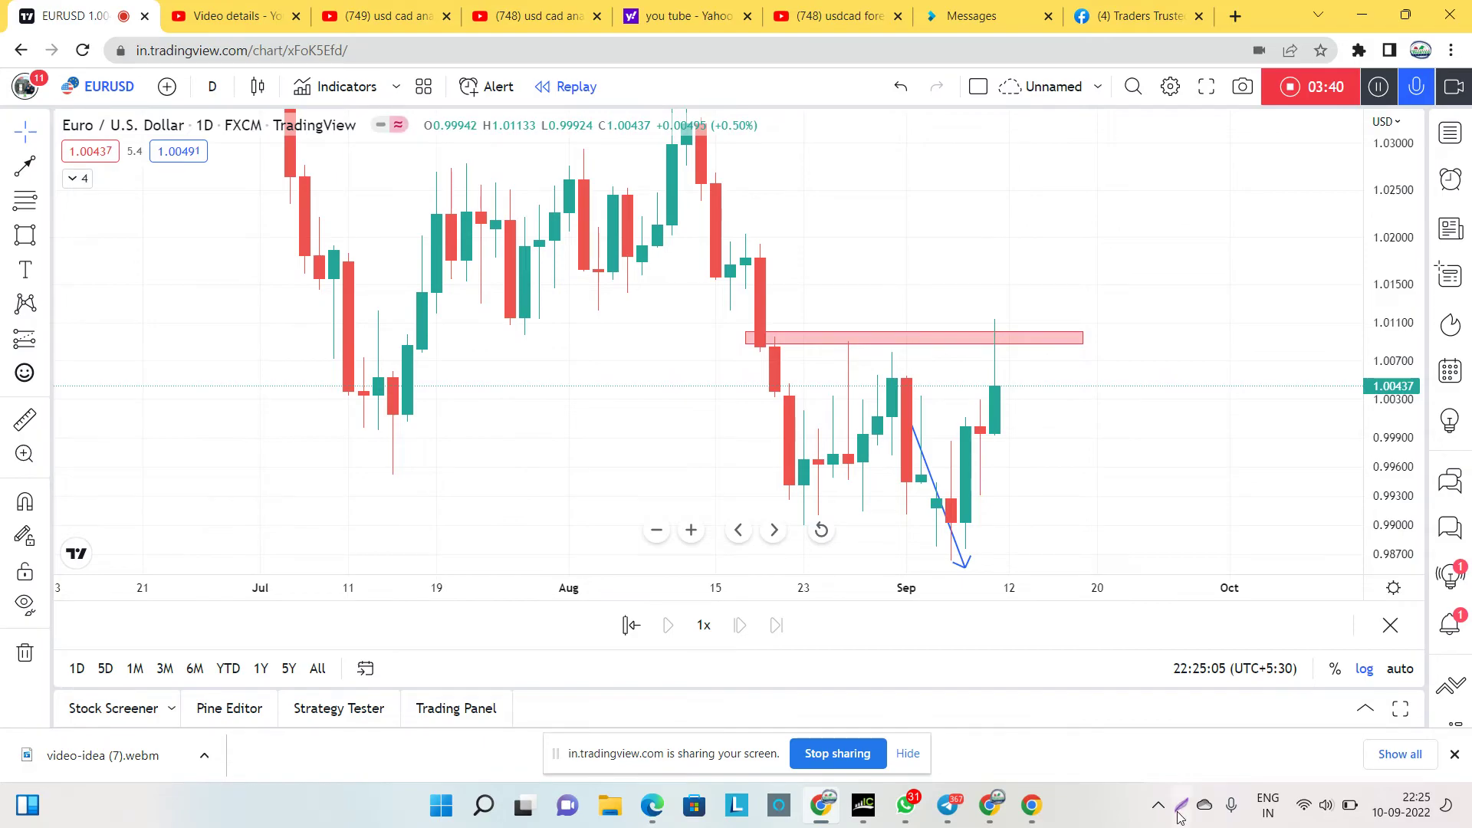
key("Print")
- On a chart capture, box the resistance highs and the breakout candle's wick in red
left_click_drag(166, 100, 1339, 775)
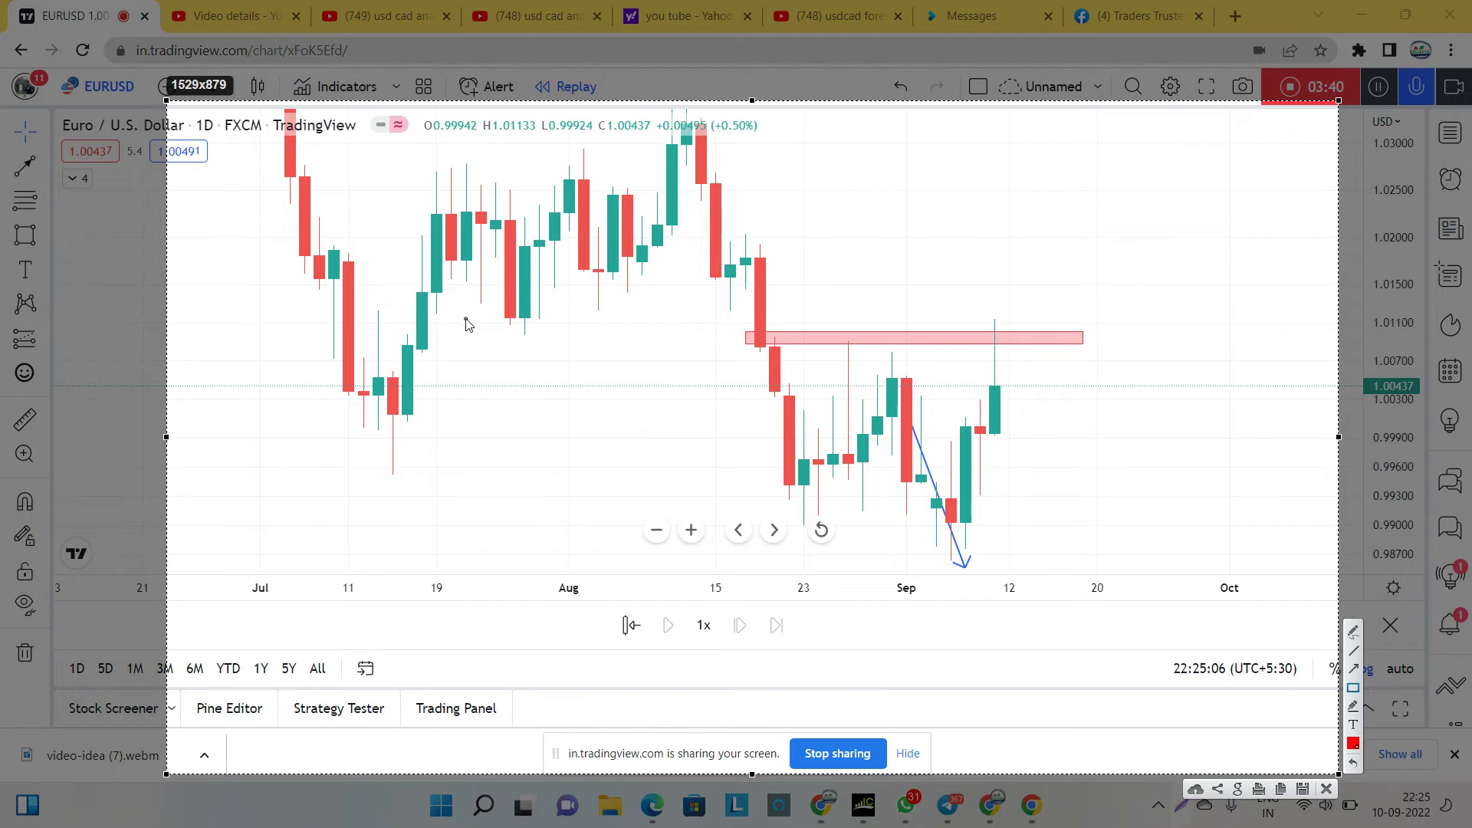
left_click_drag(465, 319, 1127, 338)
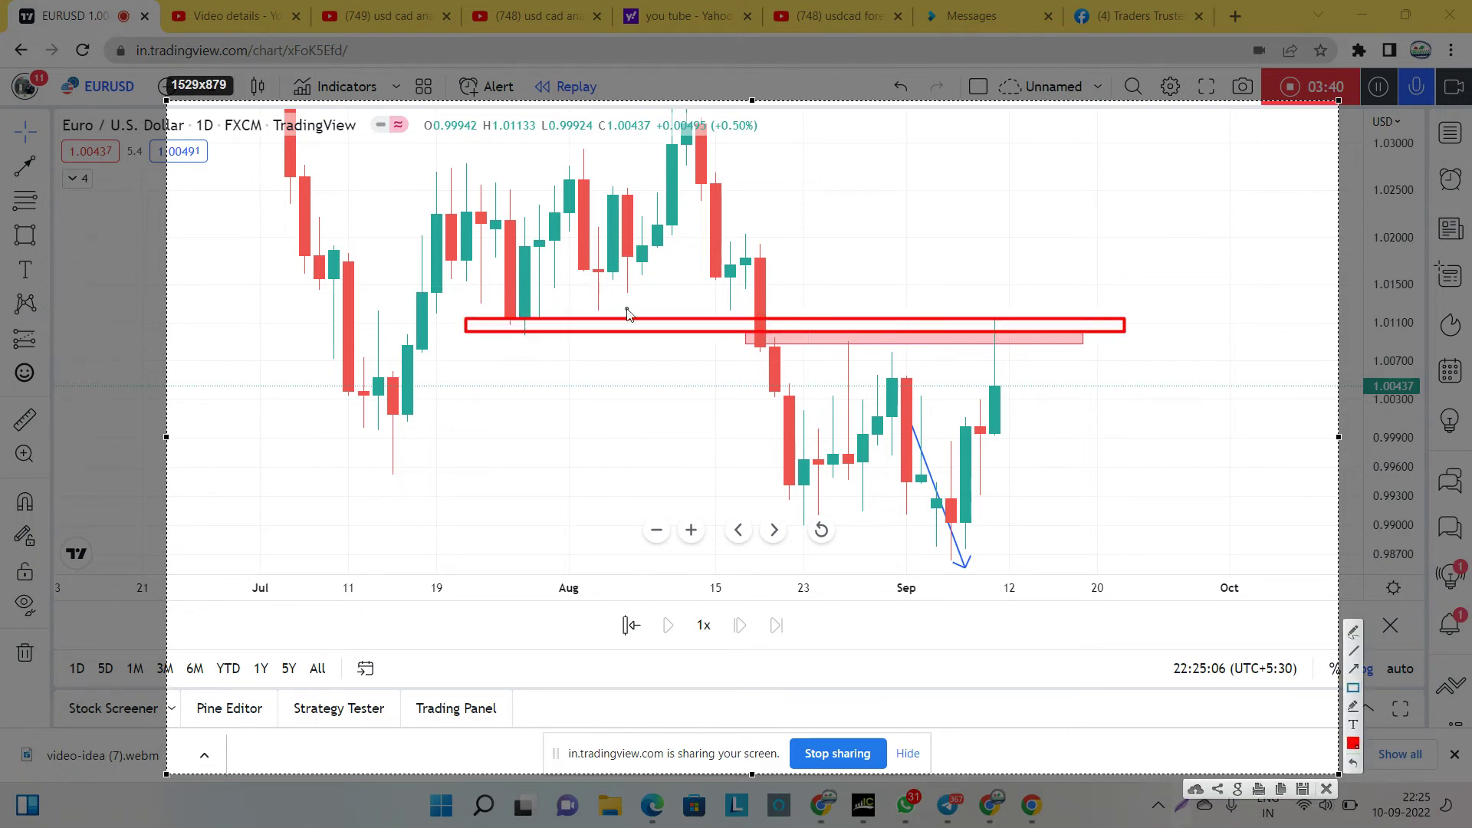
mouse_move(492, 328)
left_mouse_down()
mouse_move(542, 342)
mouse_move(632, 326)
left_mouse_up()
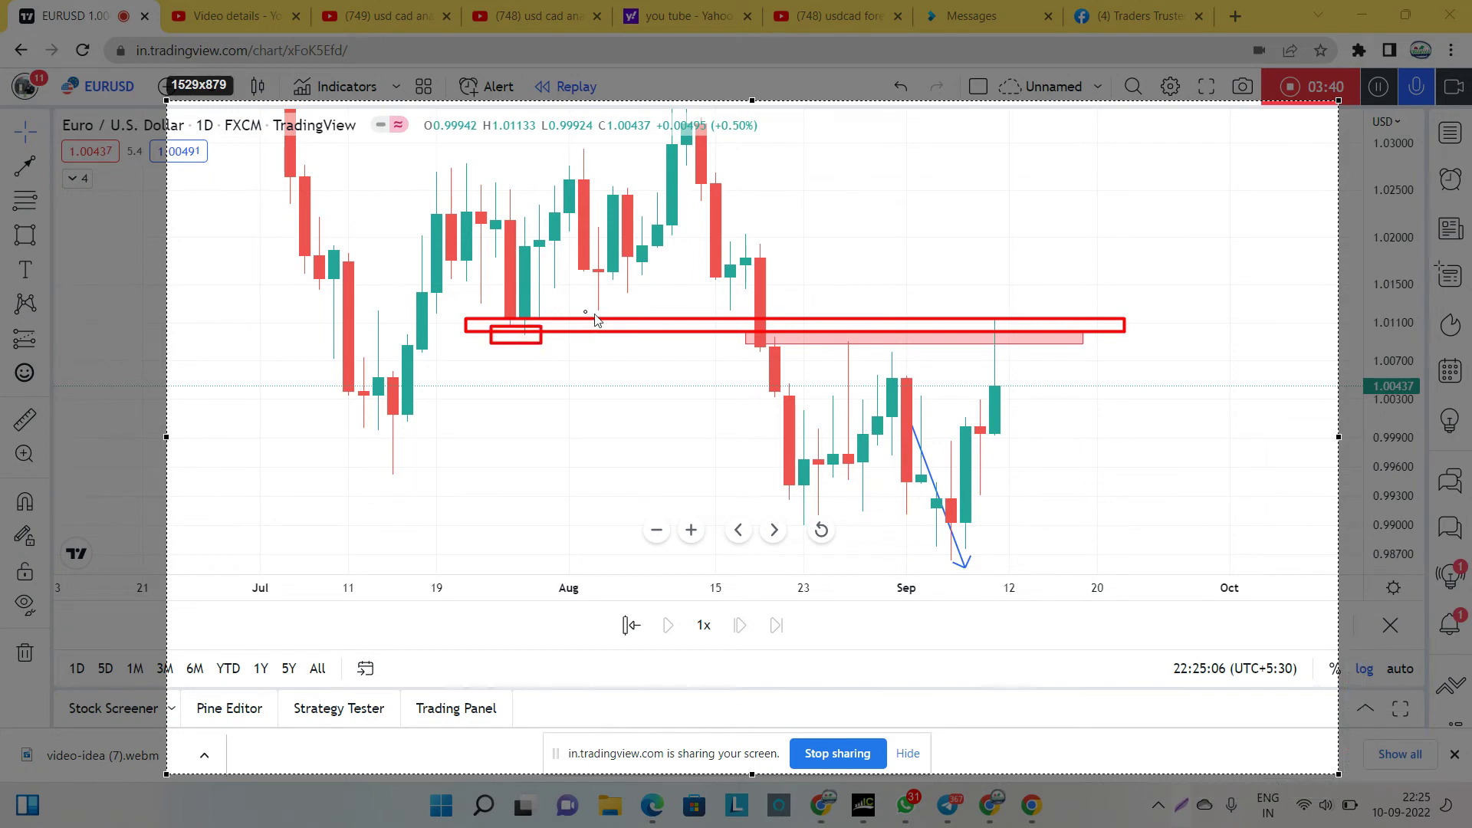
left_click_drag(723, 306, 768, 314)
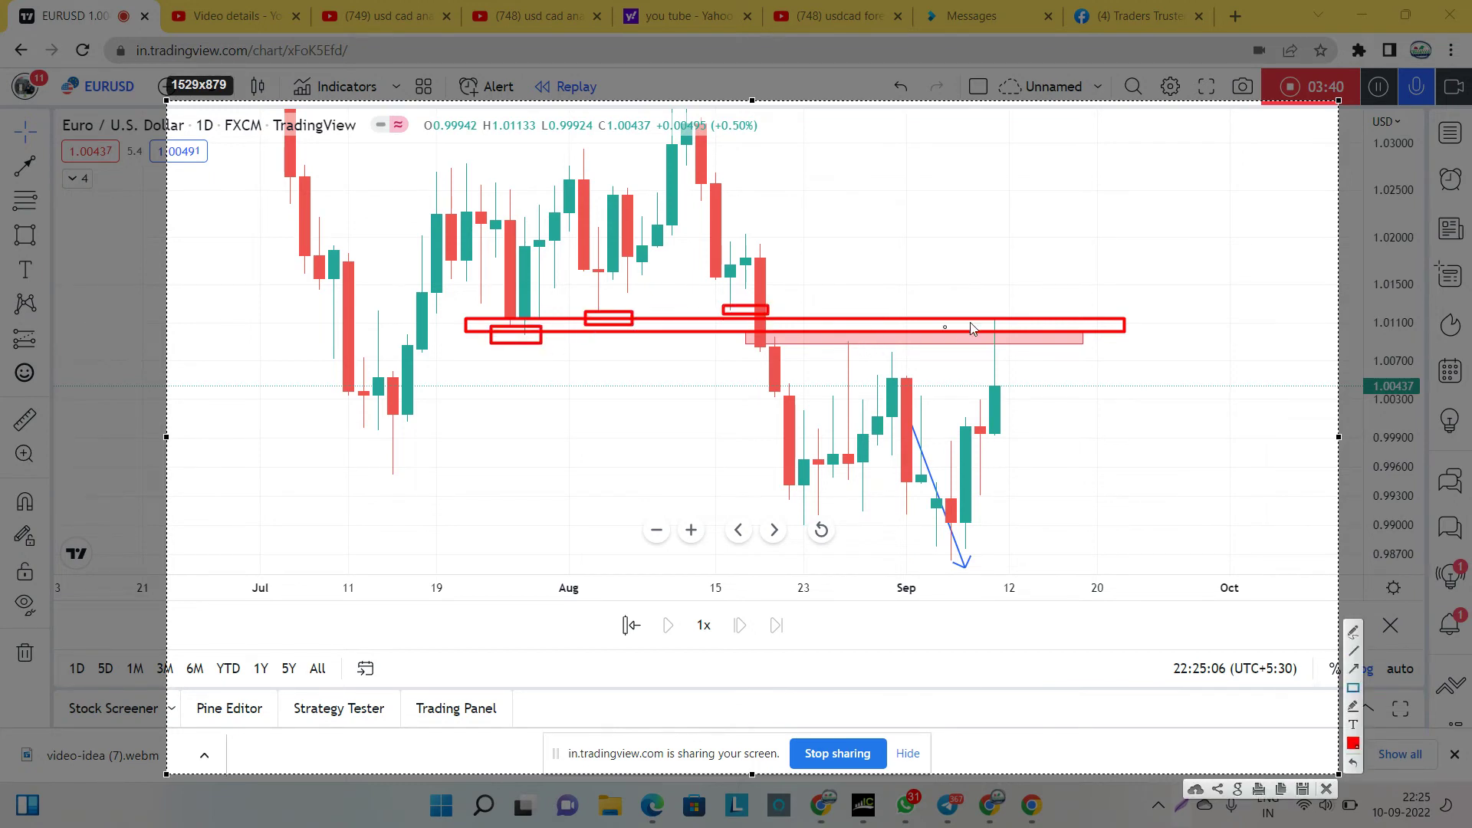
mouse_move(988, 316)
left_mouse_down()
mouse_move(1016, 375)
mouse_move(1018, 340)
mouse_move(1018, 404)
left_mouse_up()
left_click_drag(736, 323, 1141, 329)
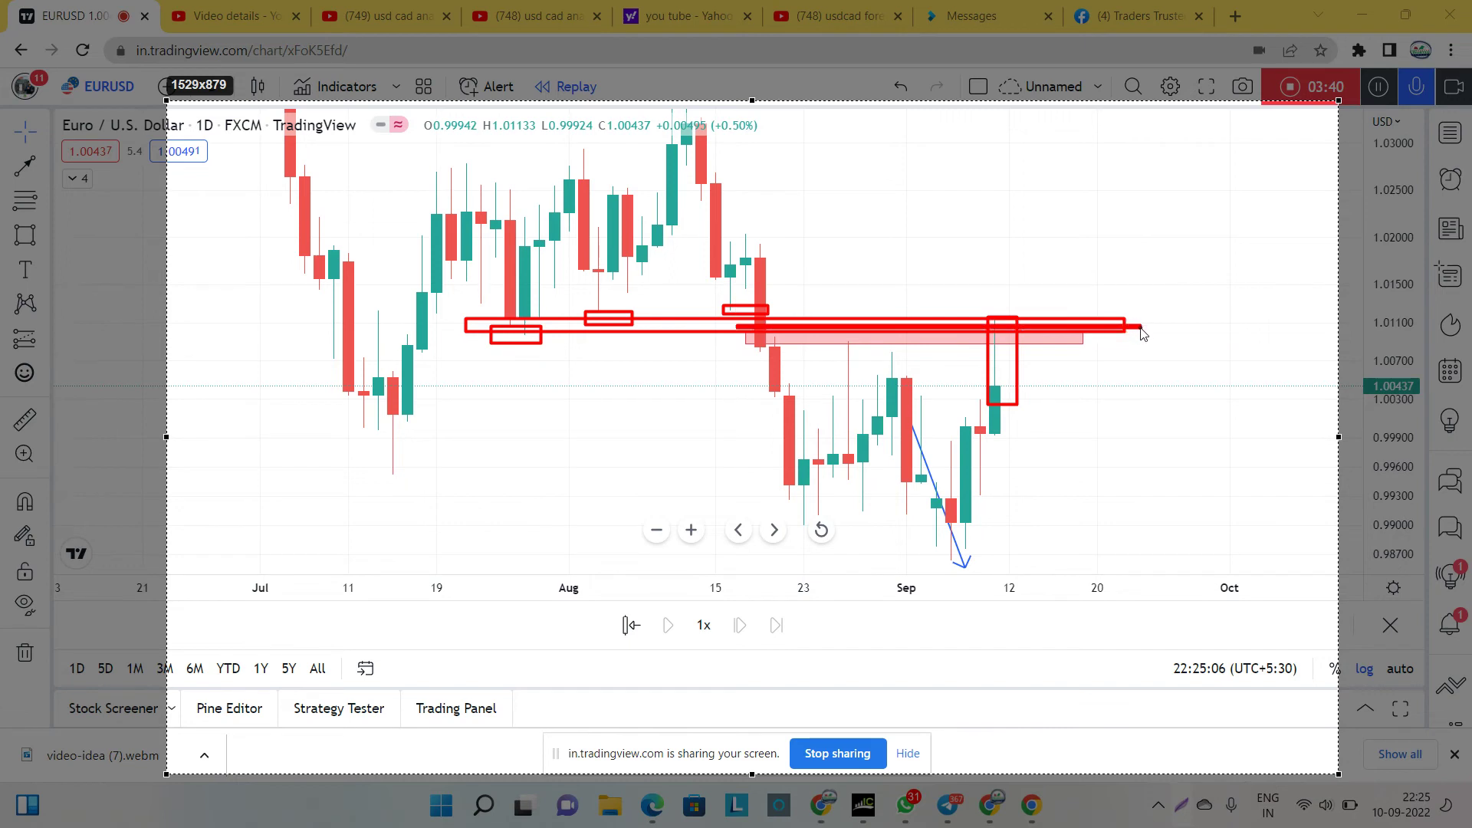
left_click_drag(987, 322, 1016, 335)
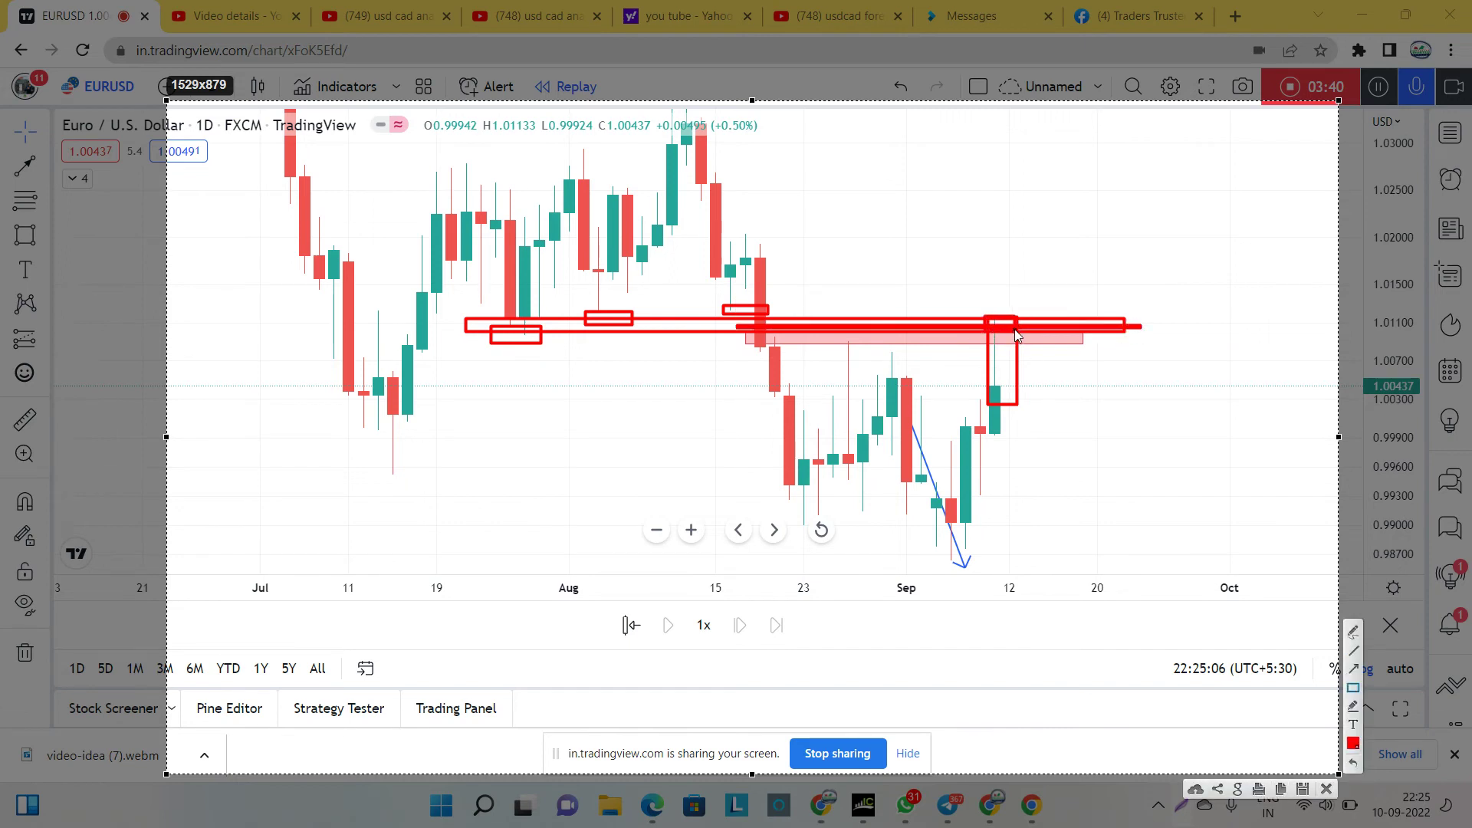
- Write sell and draw a downward zigzag arrow beside the breakout, then close the overlay
left_click_drag(966, 383, 1043, 389)
mouse_move(1053, 330)
left_mouse_down()
mouse_move(1047, 399)
mouse_move(1127, 344)
mouse_move(1125, 385)
left_mouse_up()
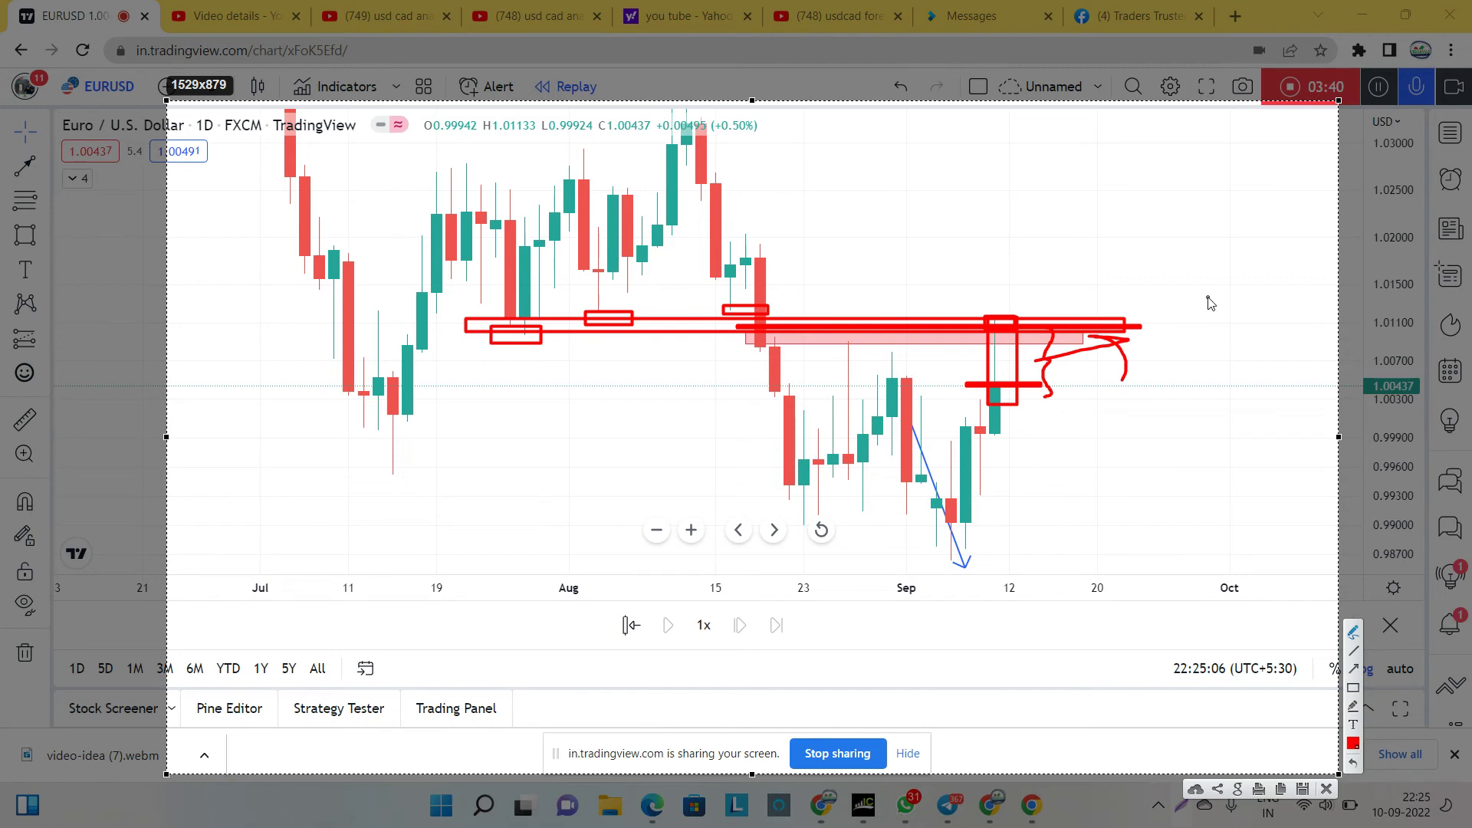
mouse_move(1181, 331)
left_mouse_down()
mouse_move(1177, 362)
mouse_move(1225, 307)
mouse_move(1279, 318)
mouse_move(1281, 295)
mouse_move(1181, 357)
mouse_move(1288, 305)
left_mouse_up()
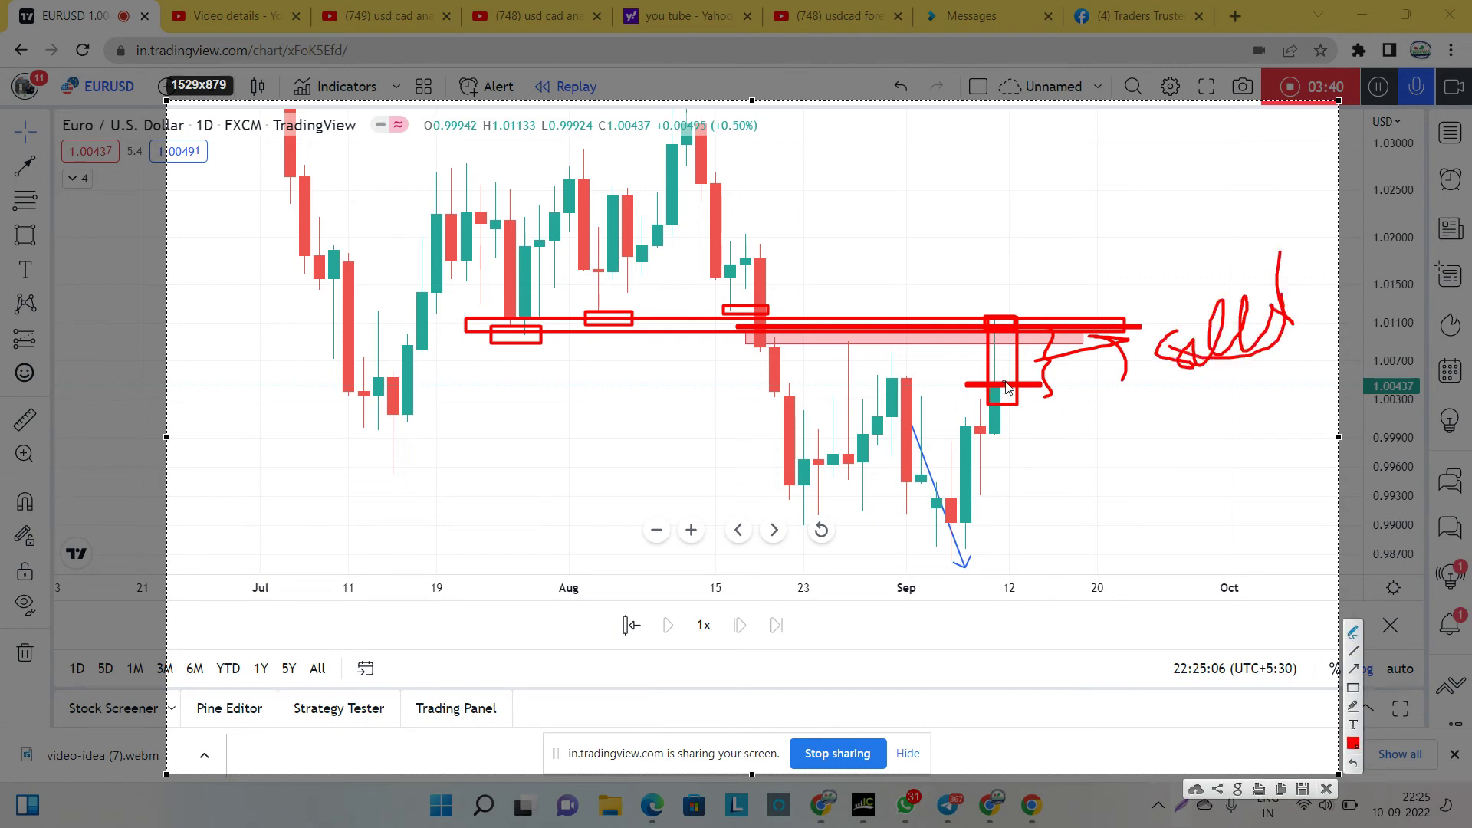
mouse_move(1020, 398)
left_mouse_down()
mouse_move(1058, 391)
mouse_move(1068, 469)
mouse_move(1112, 498)
mouse_move(1159, 593)
mouse_move(1198, 547)
left_mouse_up()
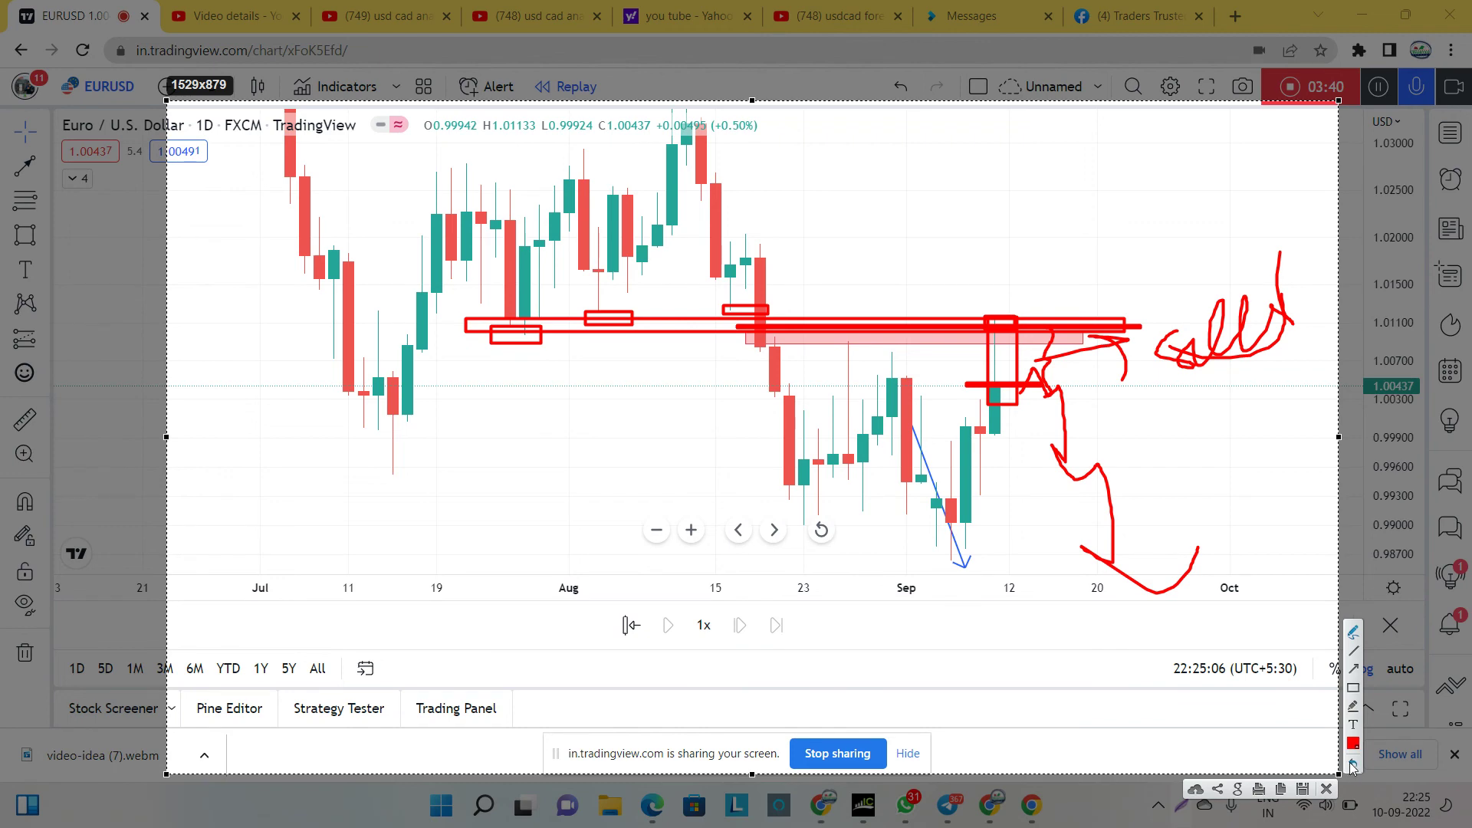
left_click(1327, 789)
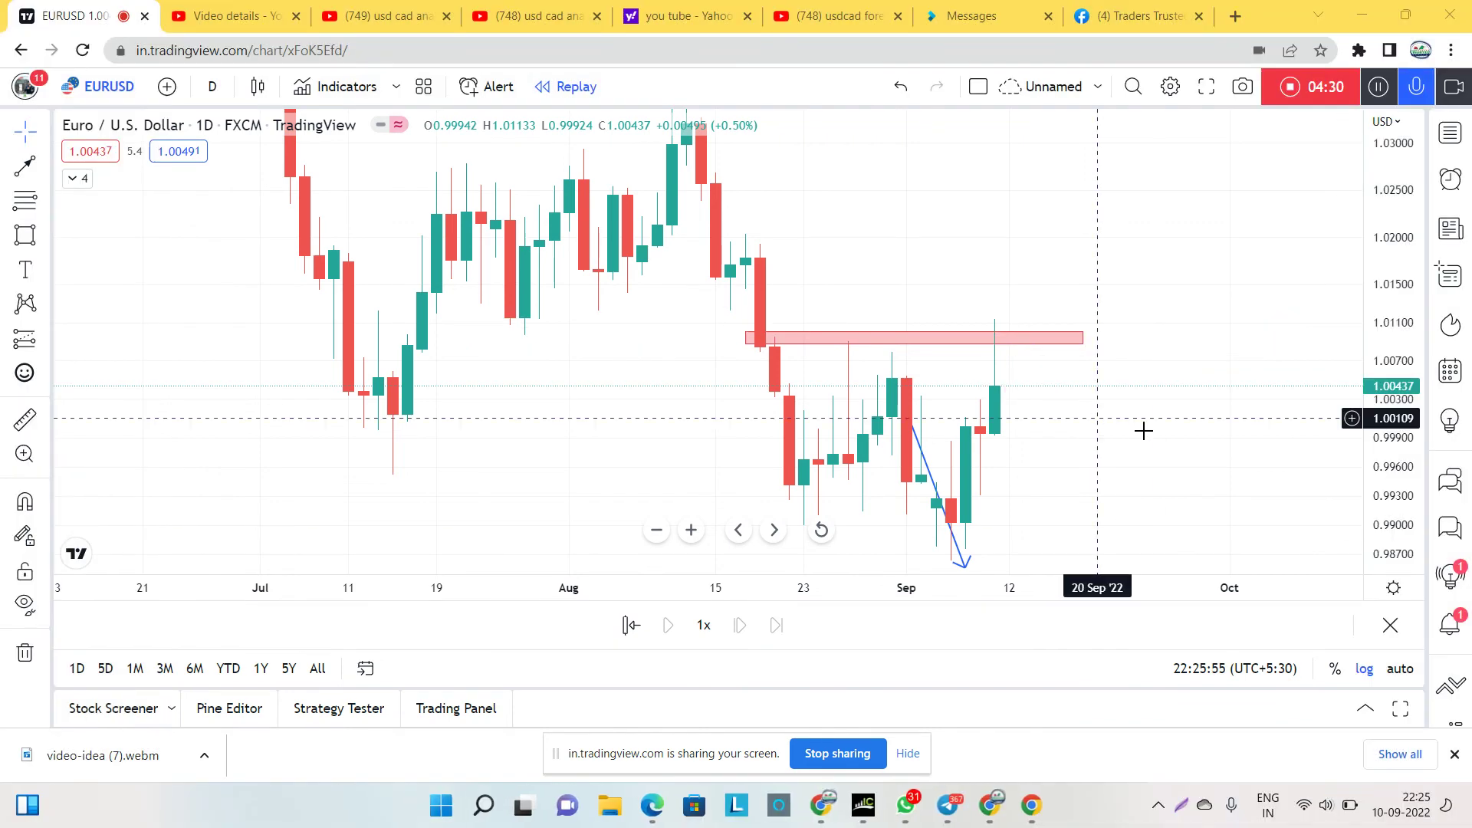
mouse_move(1143, 427)
left_mouse_down()
mouse_move(1055, 300)
mouse_move(1094, 424)
left_mouse_up()
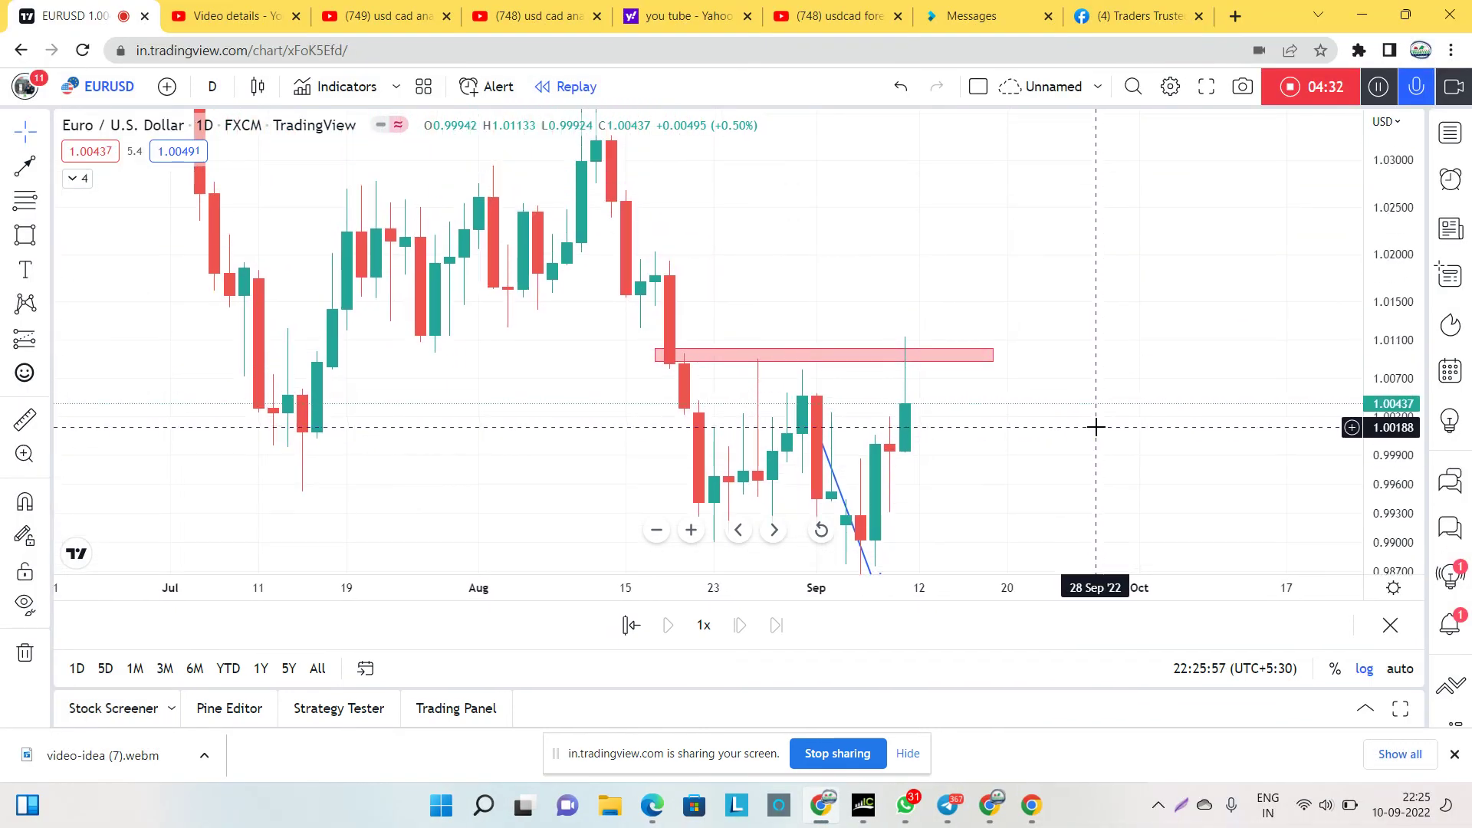
left_click_drag(1189, 338, 1183, 399)
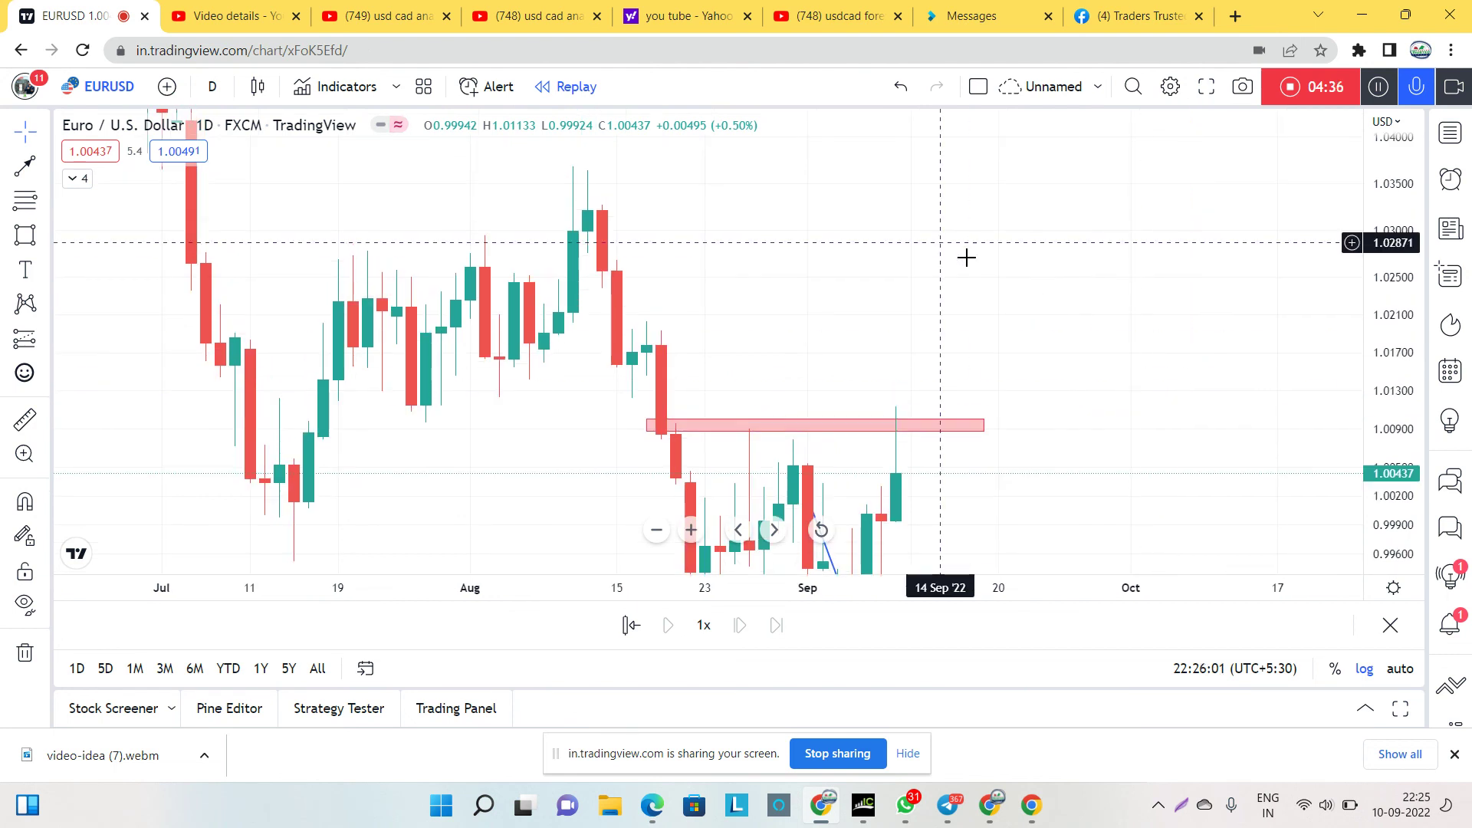
left_click_drag(917, 227, 942, 244)
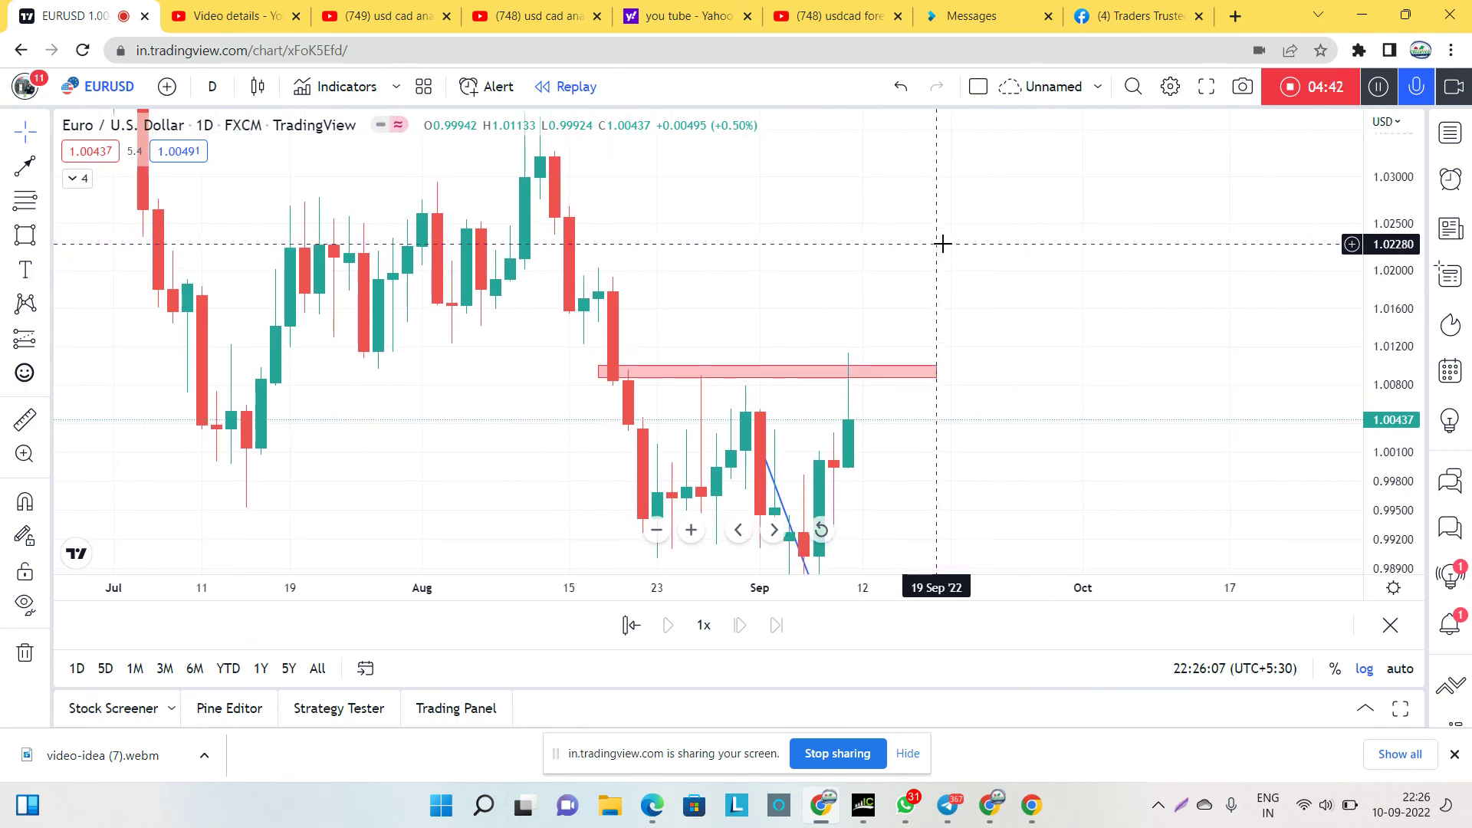
left_click_drag(802, 257, 1064, 238)
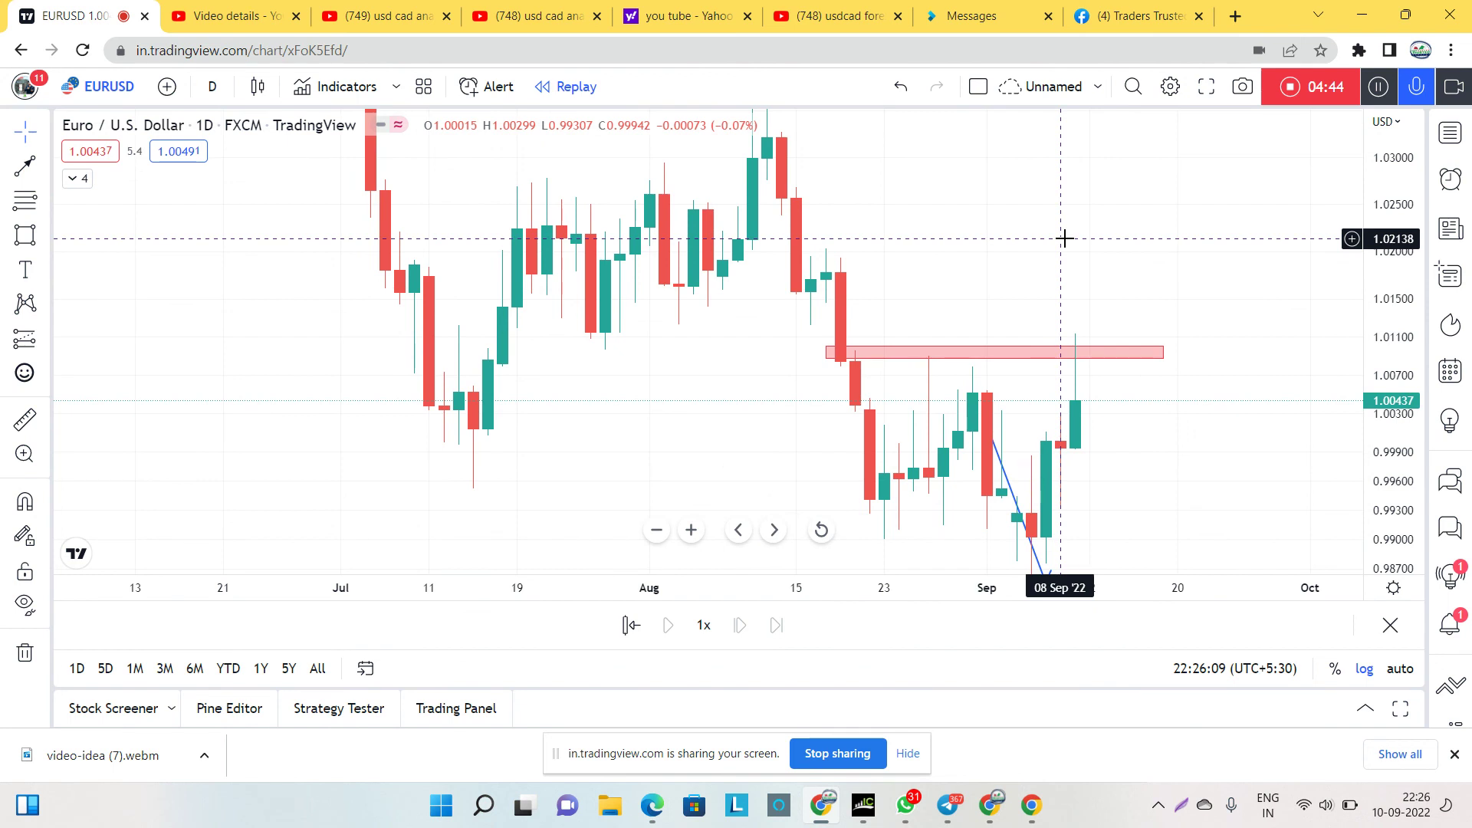